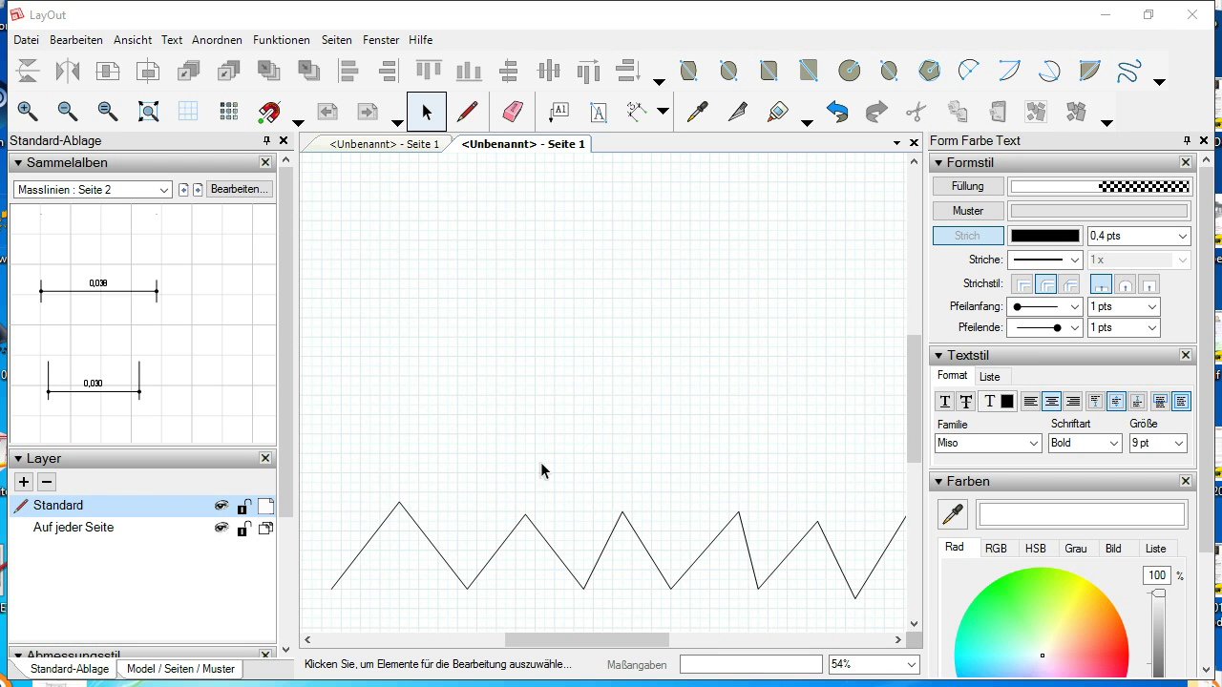
# Activate the Dimension tool for dimensioning the zigzag drawing
pyautogui.scroll(-1, 494, 531)
pyautogui.scroll(2, 493, 532)
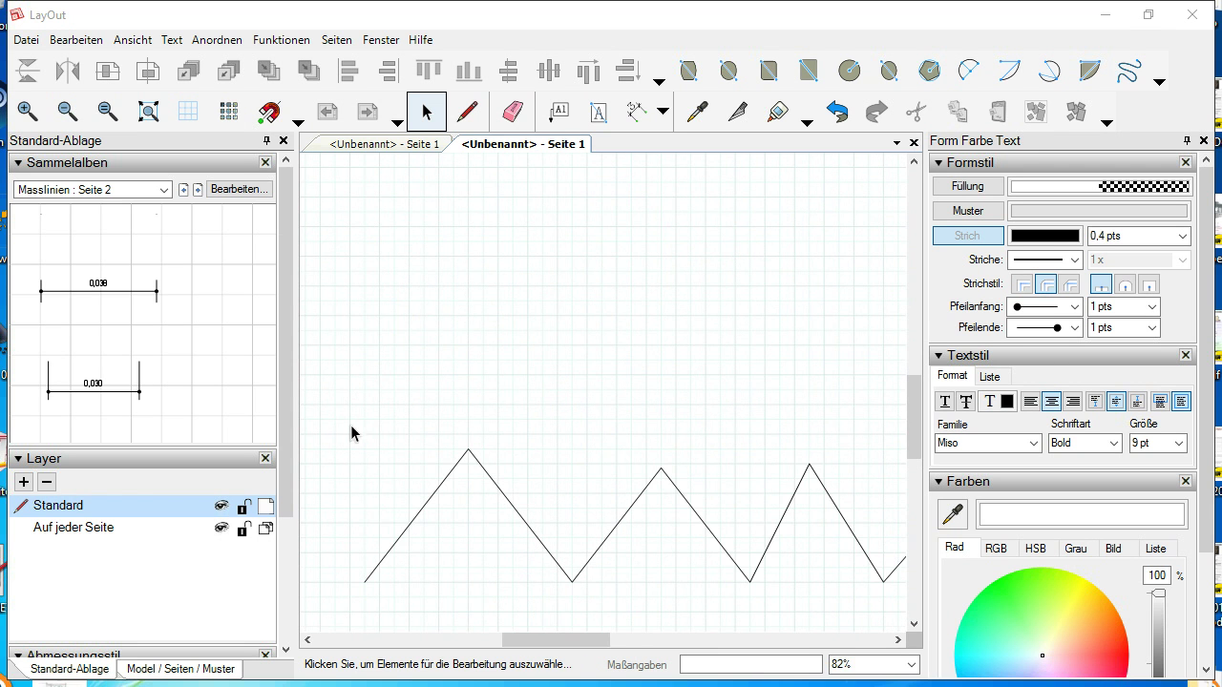
pyautogui.click(640, 116)
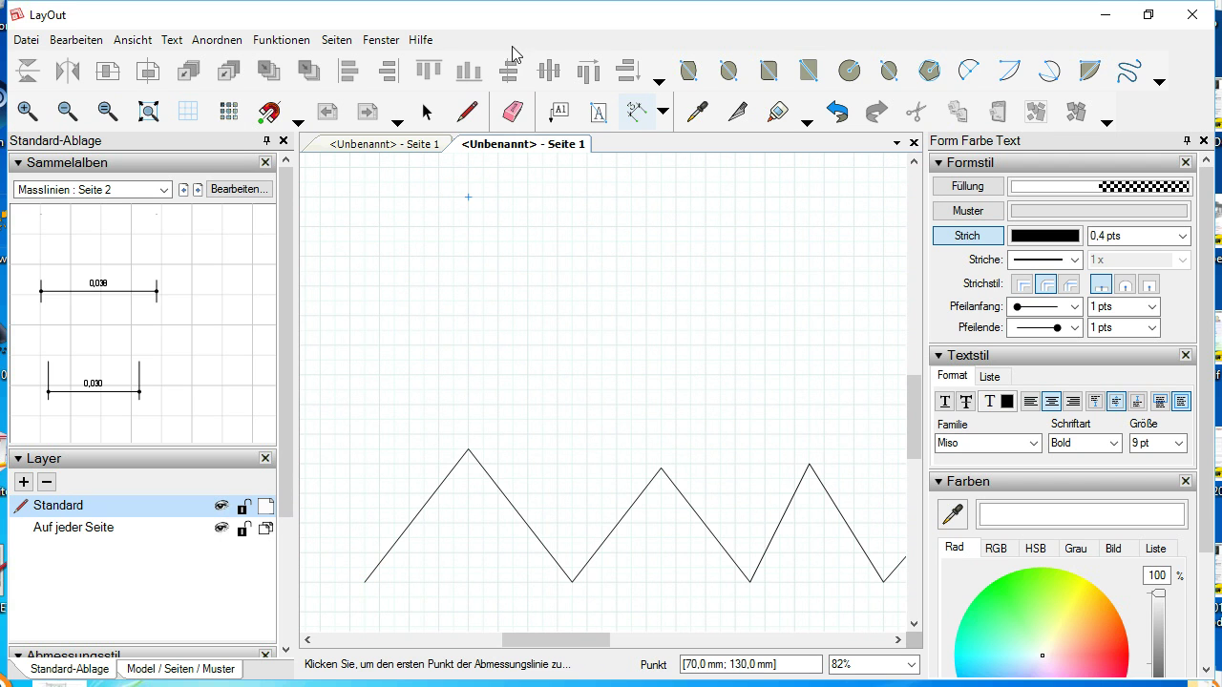
# Hide the grid and dimension the first zigzag spans at one height above the drawing
pyautogui.click(229, 112)
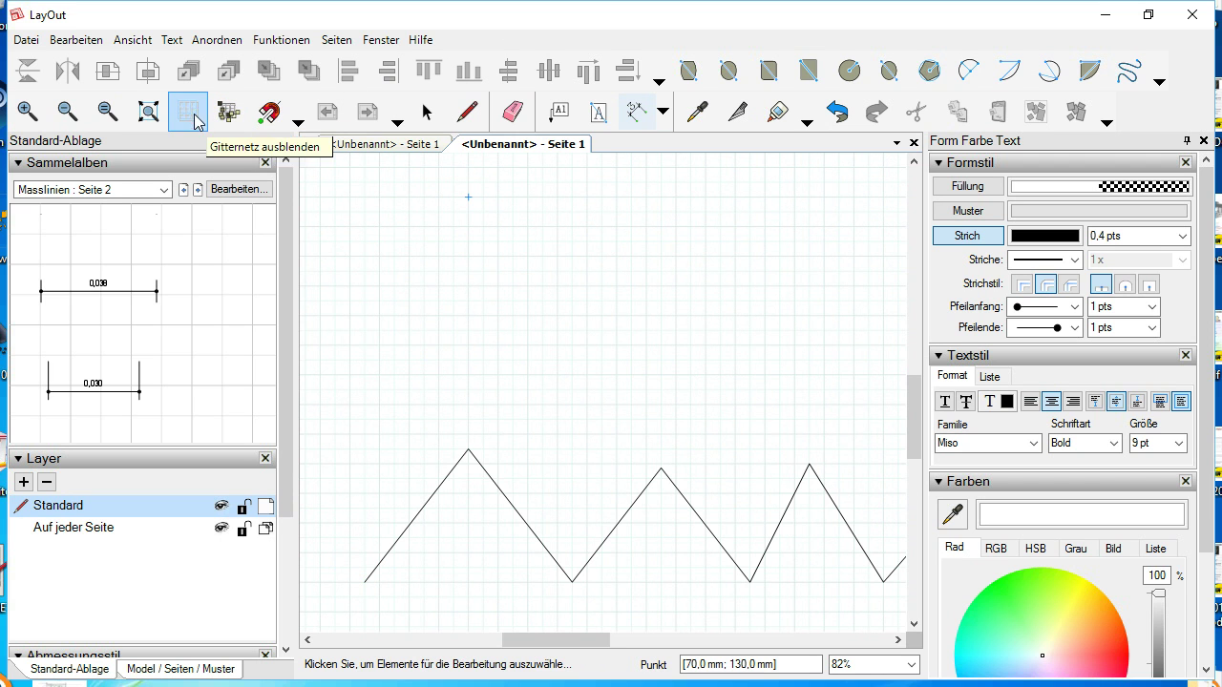
pyautogui.click(188, 112)
pyautogui.click(365, 581)
pyautogui.click(573, 581)
pyautogui.click(573, 313)
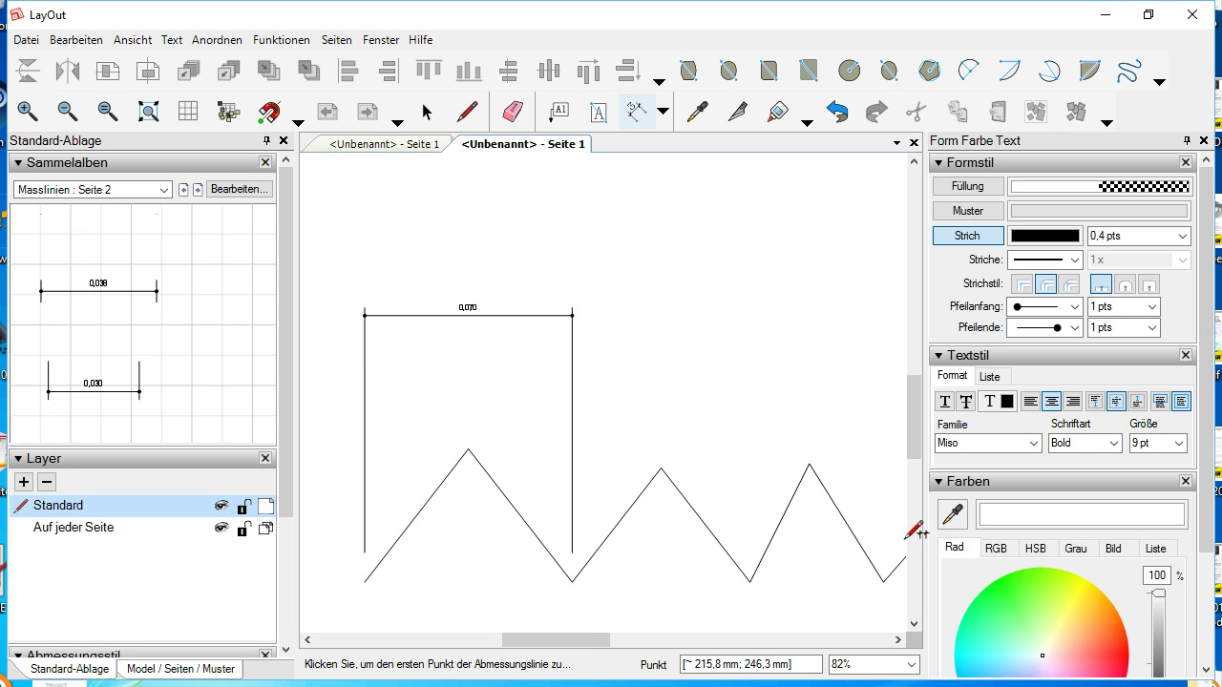
pyautogui.click(883, 580)
pyautogui.click(573, 581)
pyautogui.click(735, 315)
# Add the next running-total dimension in the same row beside the existing ones
pyautogui.scroll(-3, 864, 496)
pyautogui.scroll(1, 871, 496)
pyautogui.scroll(2, 727, 373)
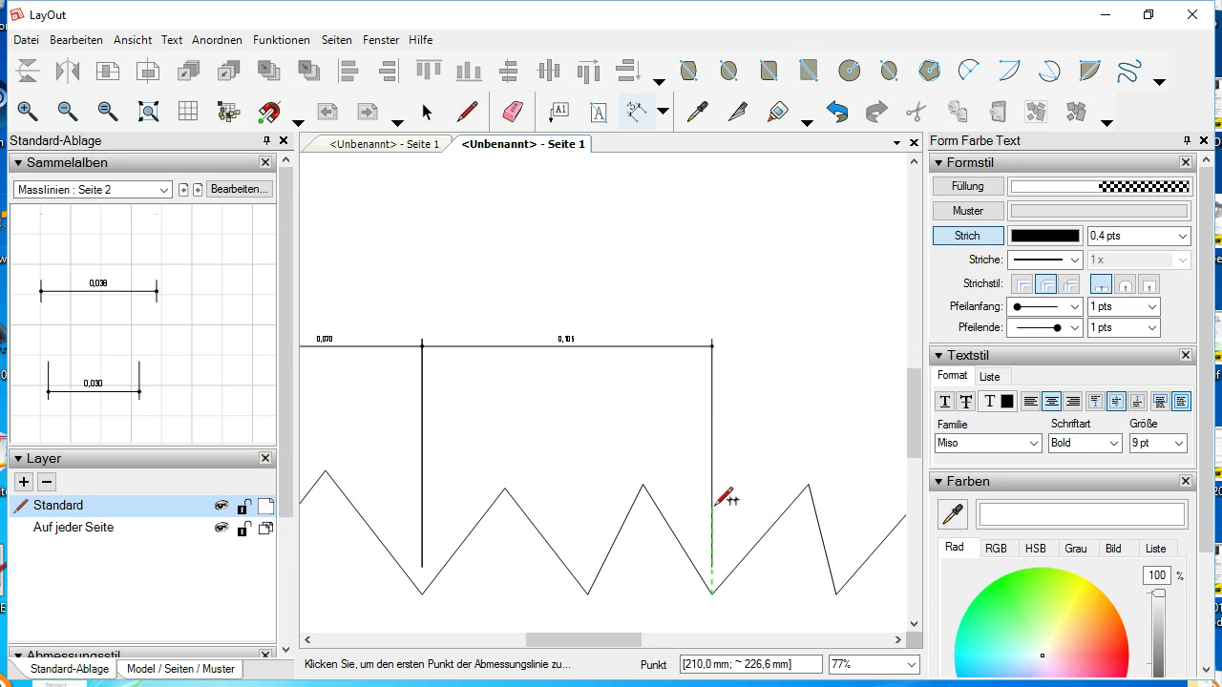
pyautogui.scroll(-3, 659, 503)
pyautogui.scroll(2, 637, 445)
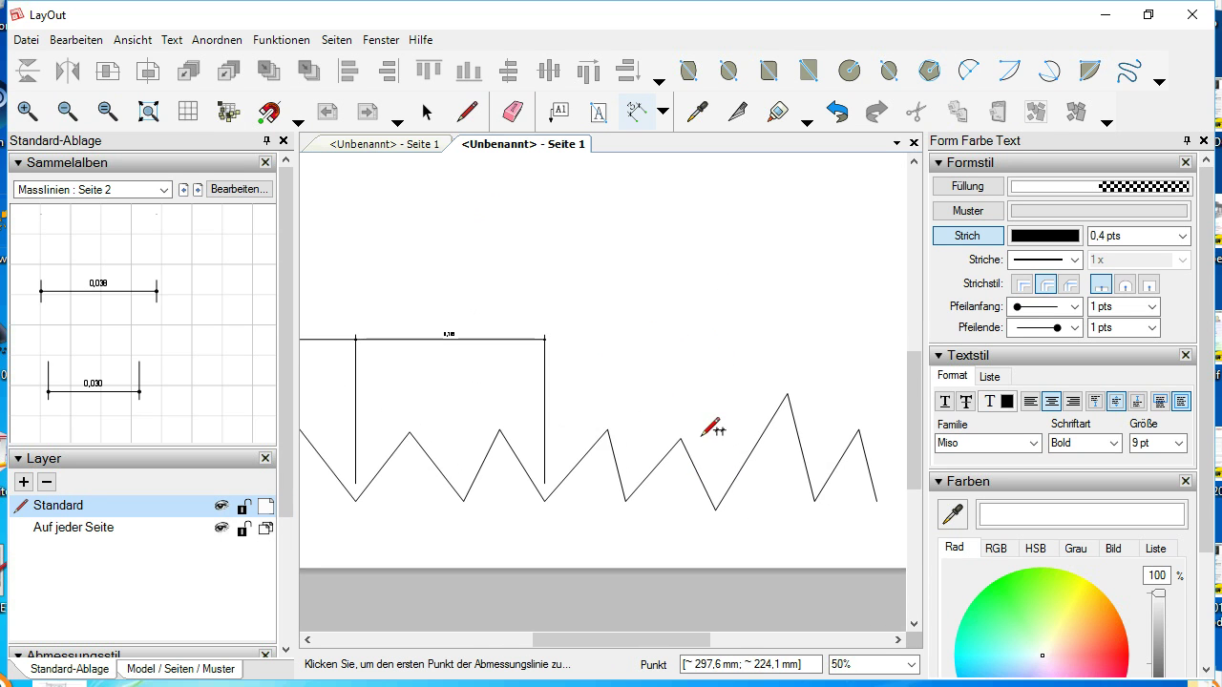
pyautogui.scroll(2, 536, 474)
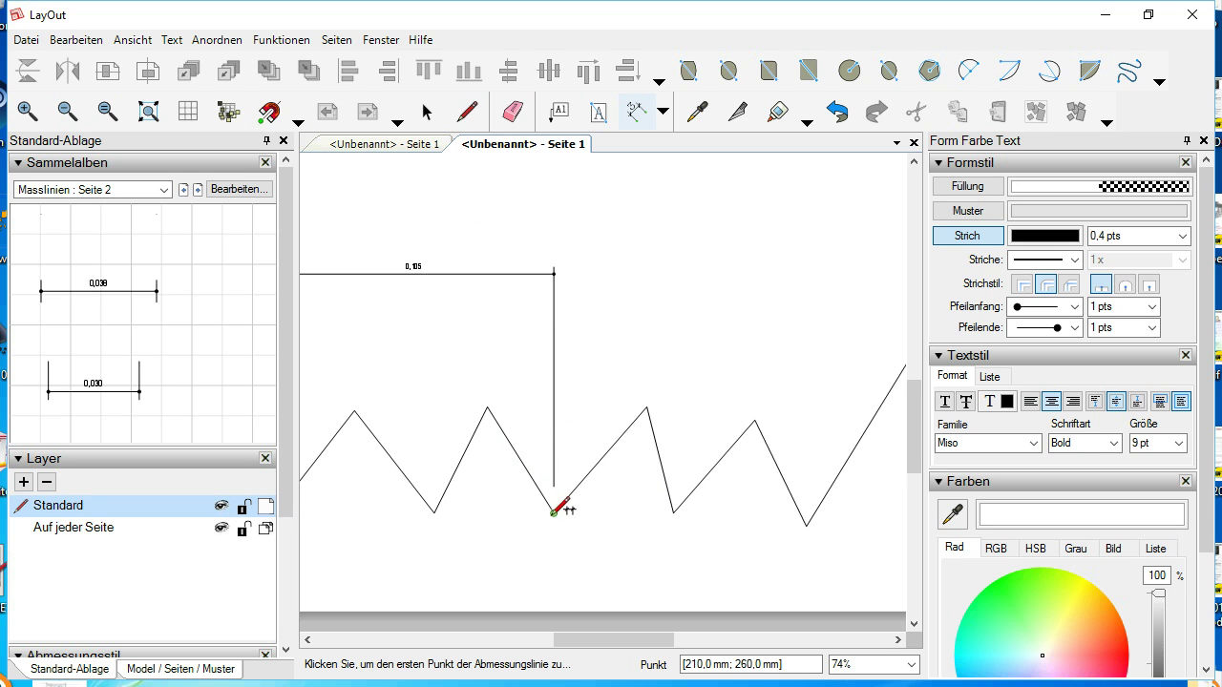
pyautogui.scroll(-2, 547, 503)
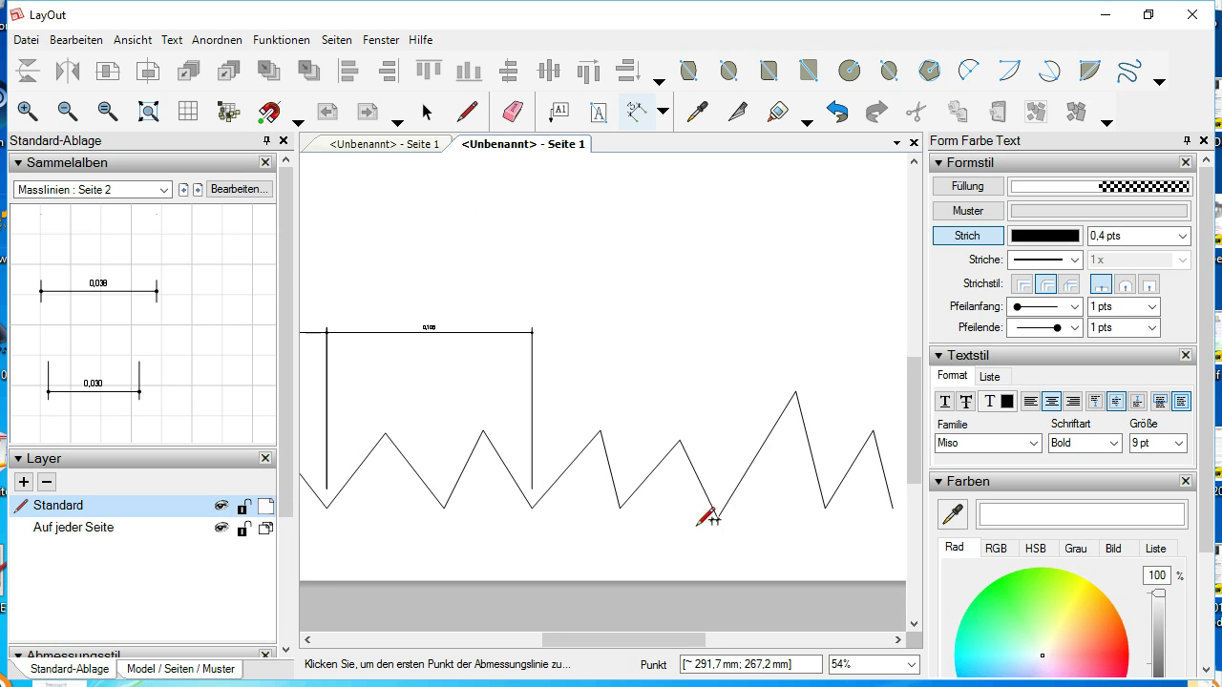
pyautogui.click(716, 518)
pyautogui.click(722, 510)
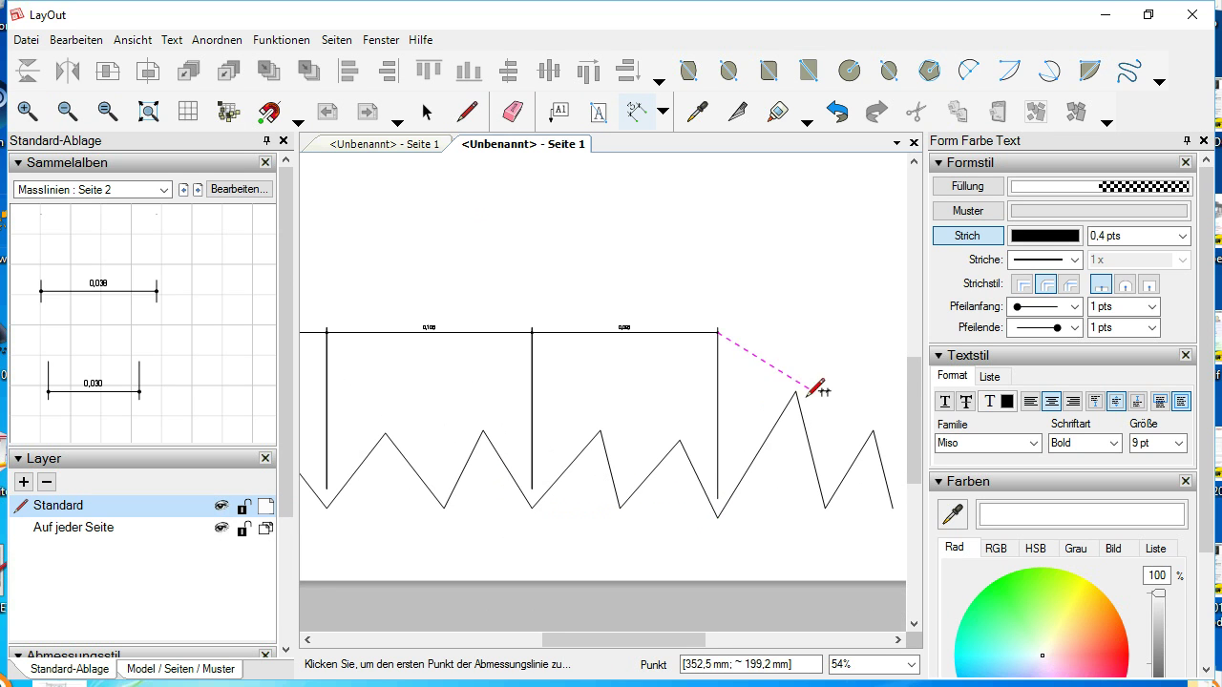
pyautogui.scroll(-2, 811, 420)
pyautogui.scroll(1, 438, 301)
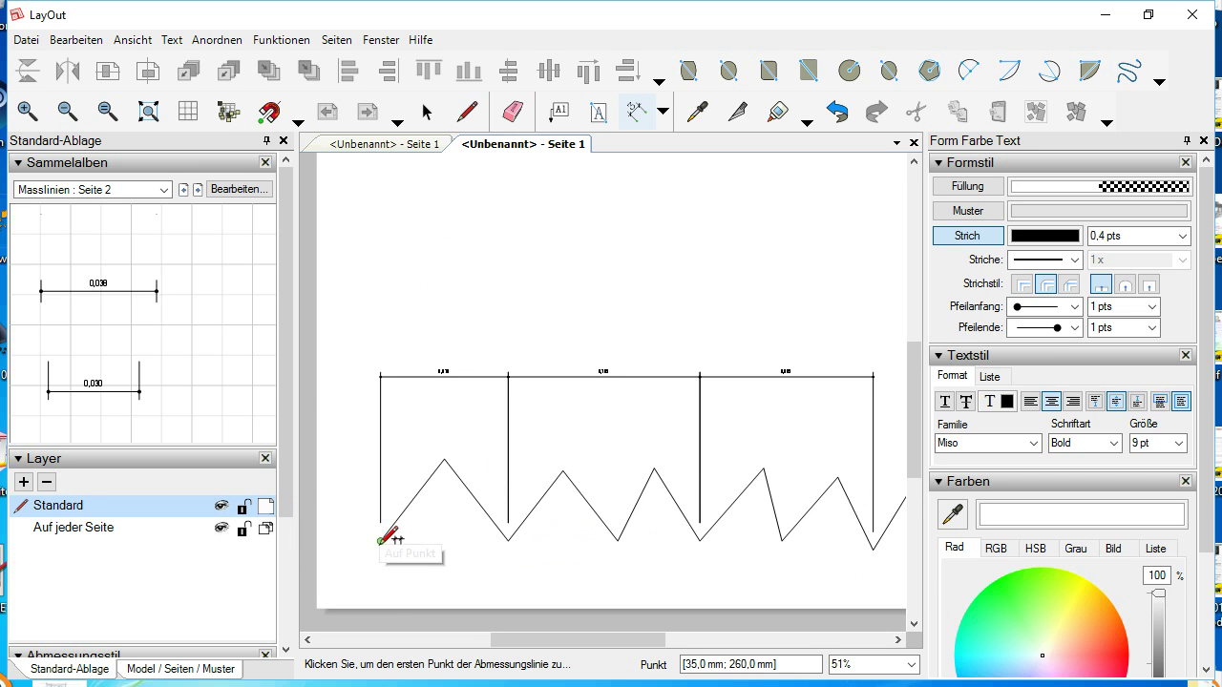
# Chain dimensions across peaks and valleys: 0,035, 0,035, 0,030, 0,030, 0,020
pyautogui.click(381, 541)
pyautogui.click(444, 459)
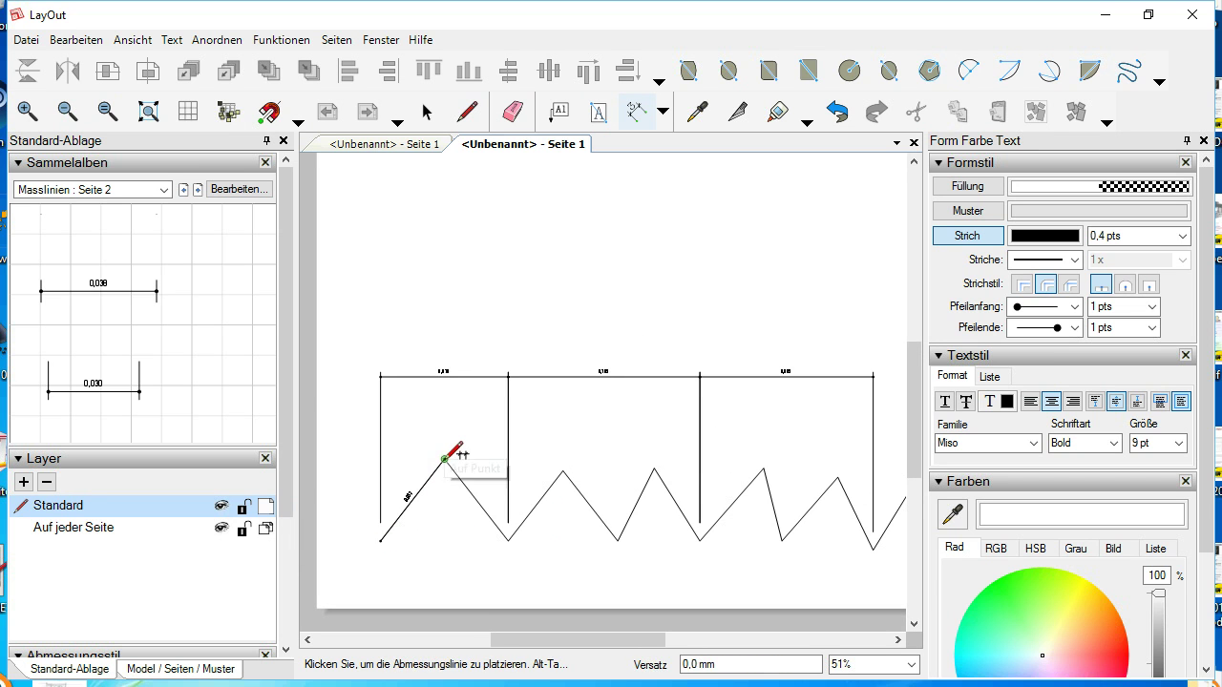
pyautogui.click(471, 341)
pyautogui.scroll(1, 425, 370)
pyautogui.scroll(4, 425, 382)
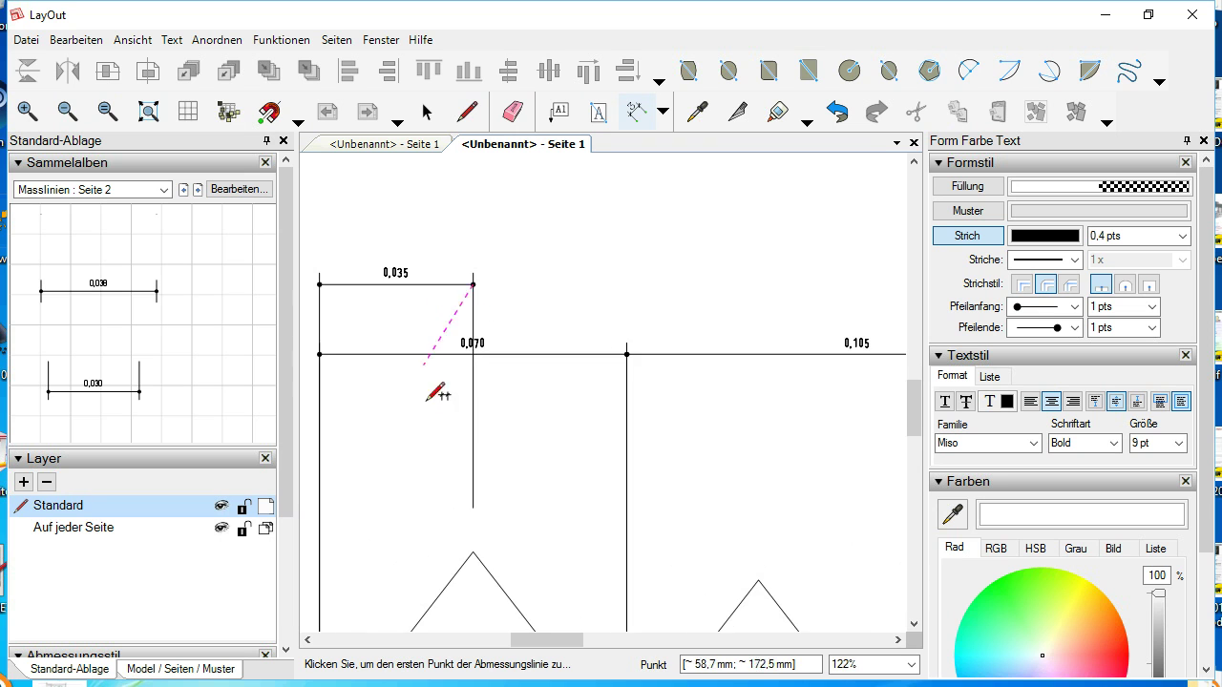
pyautogui.scroll(-3, 404, 349)
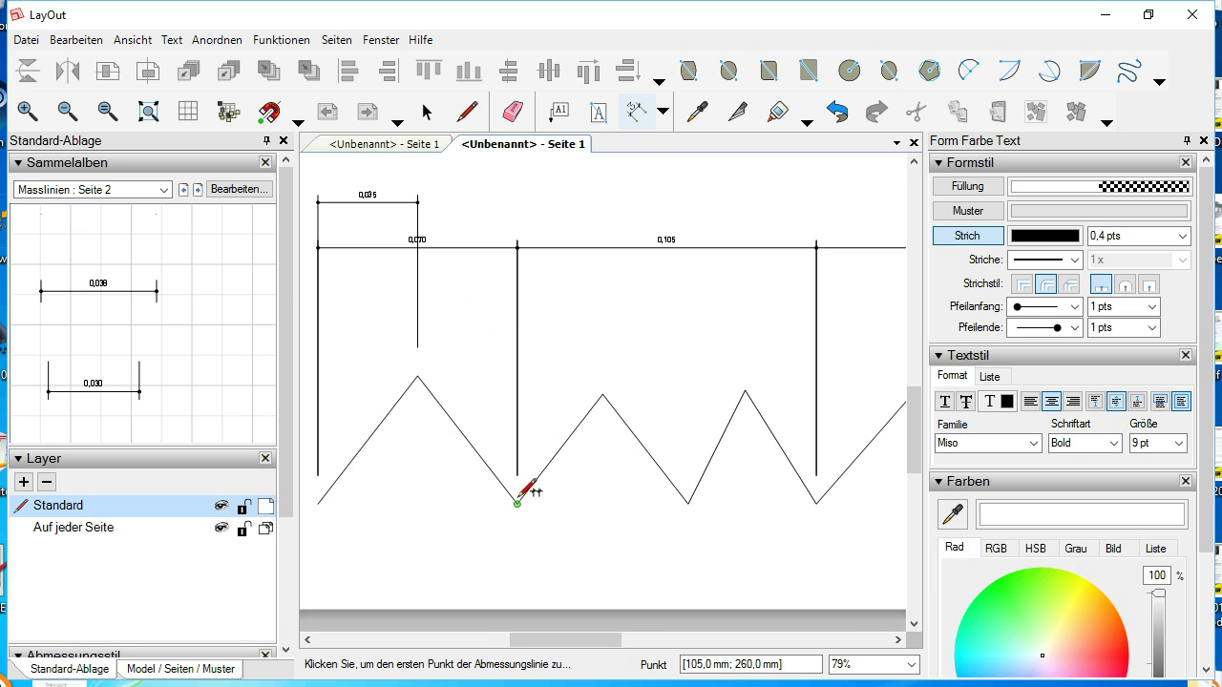
pyautogui.doubleClick(517, 502)
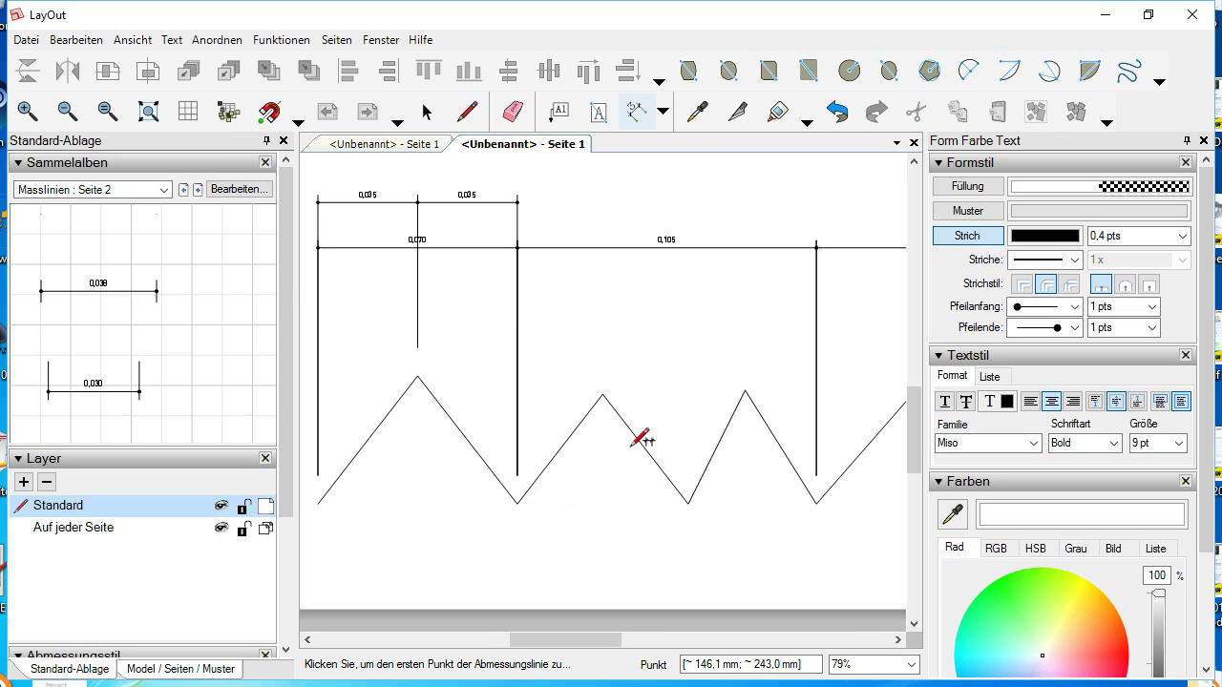
pyautogui.doubleClick(602, 393)
pyautogui.doubleClick(689, 502)
pyautogui.doubleClick(748, 393)
# Shorten the overlapping extension lines of both 0,035 dimensions by dragging their handles up
pyautogui.scroll(-3, 796, 484)
pyautogui.scroll(3, 519, 258)
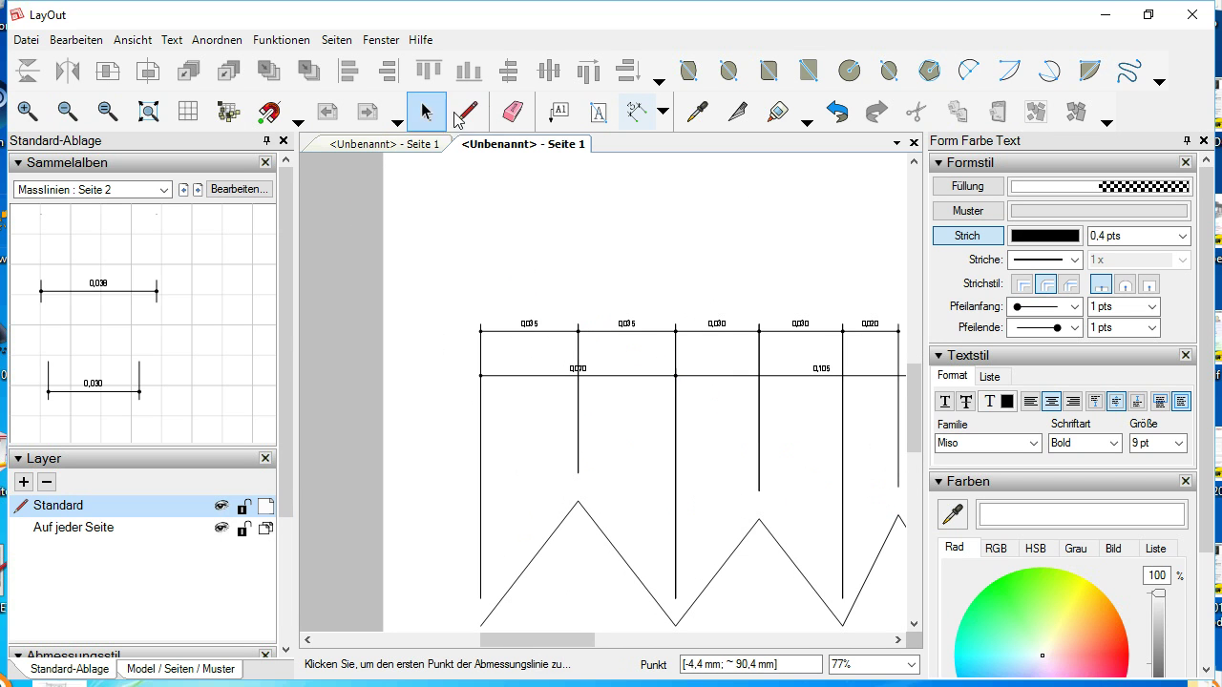
pyautogui.click(426, 112)
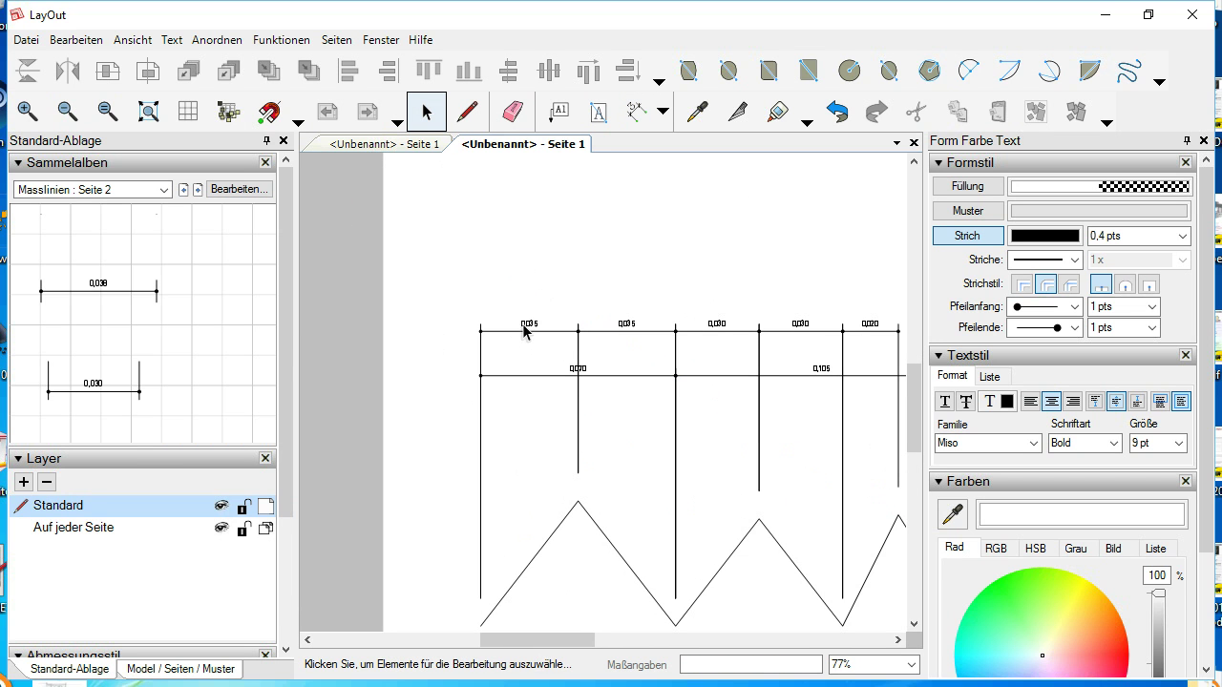
pyautogui.click(523, 331)
pyautogui.scroll(3, 568, 472)
pyautogui.scroll(1, 590, 460)
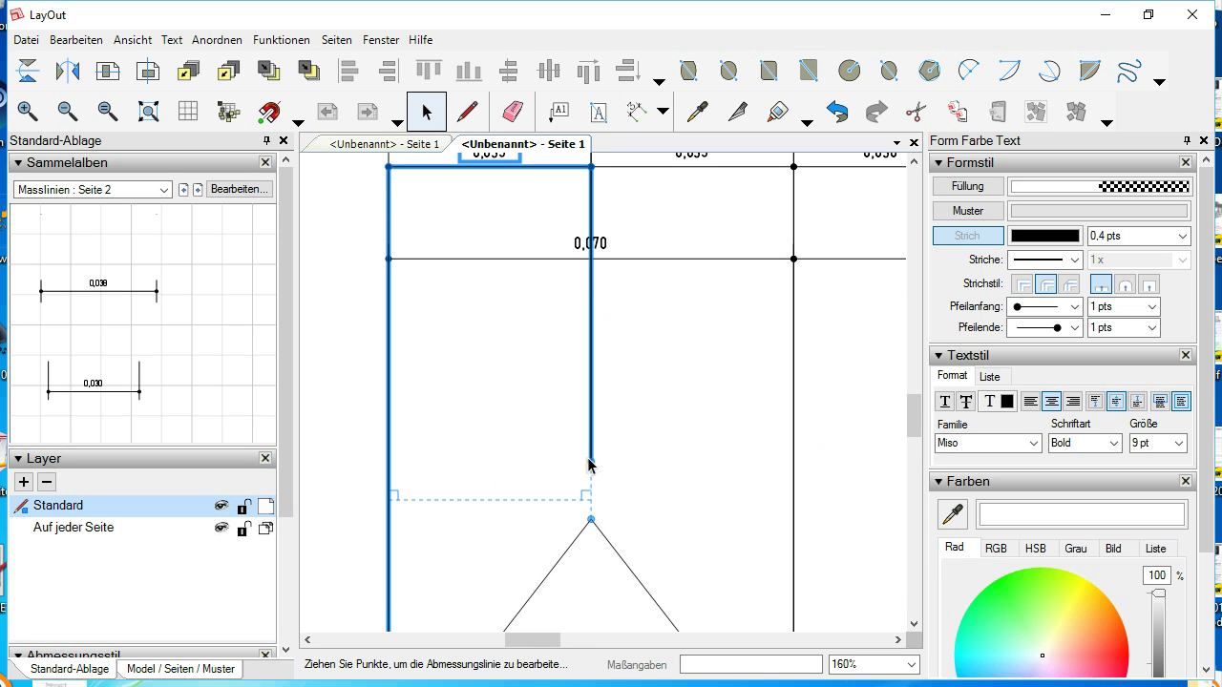
pyautogui.moveTo(592, 462); pyautogui.dragTo(591, 208)
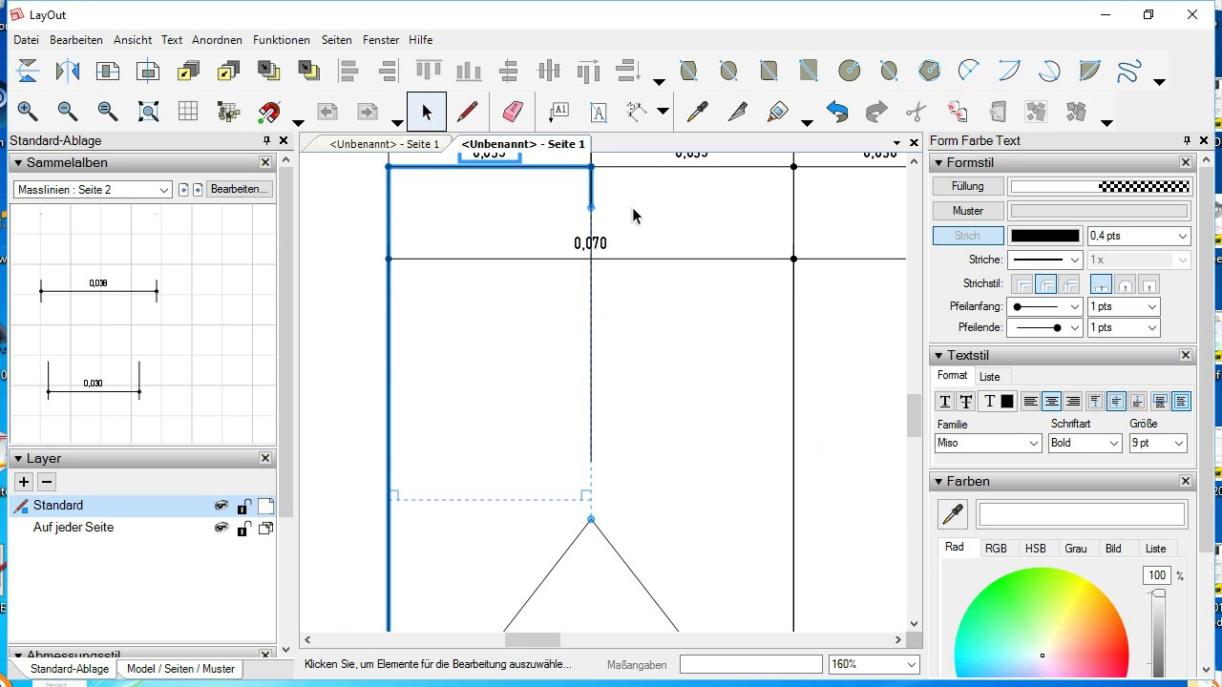
pyautogui.scroll(-3, 562, 324)
pyautogui.click(651, 209)
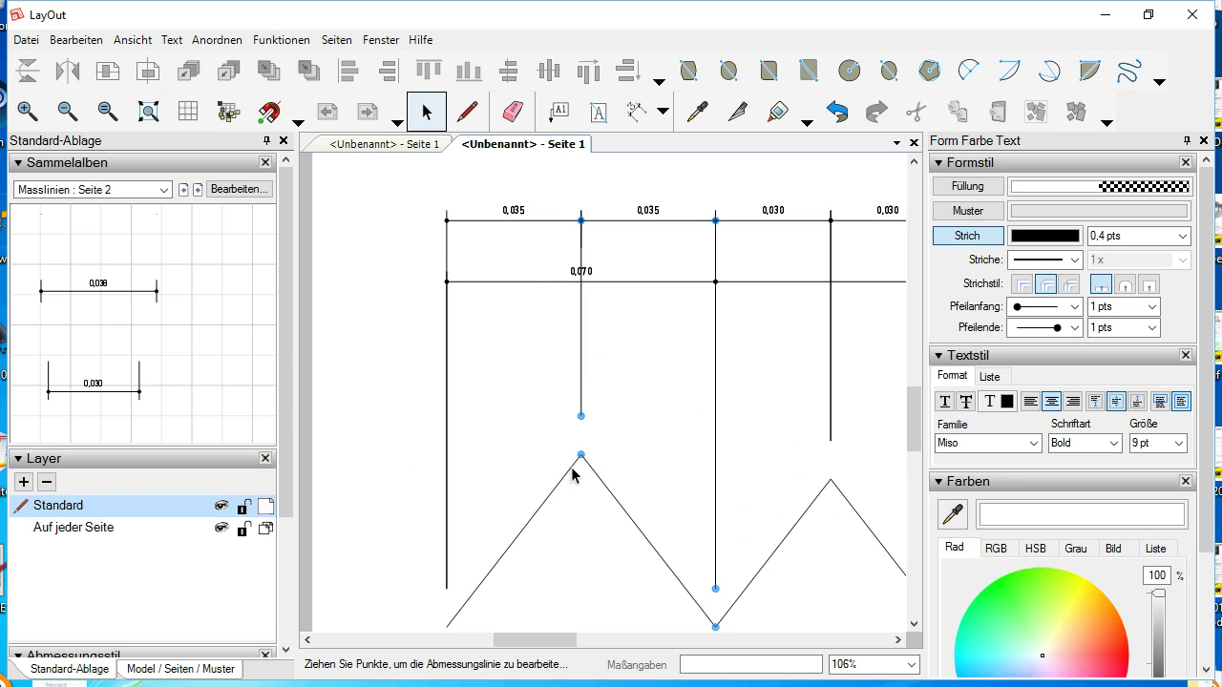
pyautogui.moveTo(581, 414); pyautogui.dragTo(582, 250)
# Sweep the Eraser across all the dimensions on the page
pyautogui.scroll(-5, 401, 248)
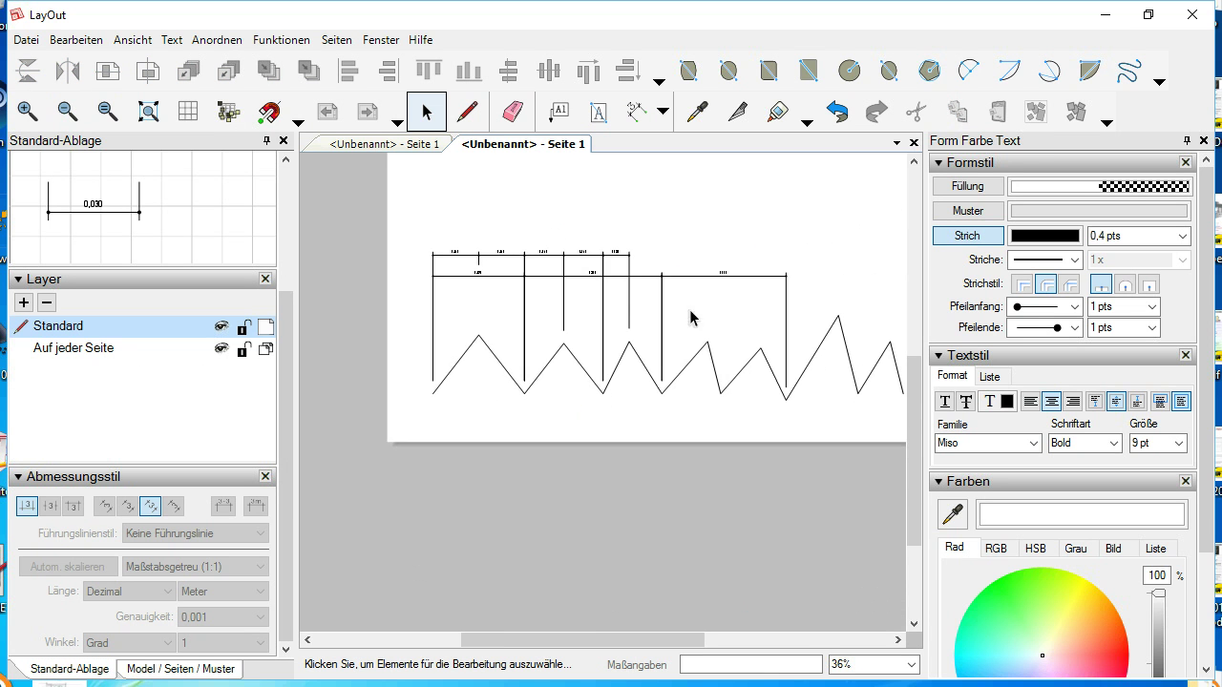
pyautogui.scroll(-2, 458, 272)
pyautogui.click(513, 111)
pyautogui.moveTo(731, 298)
pyautogui.mouseDown()
pyautogui.moveTo(358, 263)
pyautogui.moveTo(452, 255)
pyautogui.moveTo(440, 267)
pyautogui.moveTo(463, 247)
pyautogui.mouseUp()
# Sample the Scrapbook dimension's style with 10 pt tick-mark ends
pyautogui.scroll(-2, 463, 244)
pyautogui.scroll(3, 577, 396)
pyautogui.scroll(3, 578, 396)
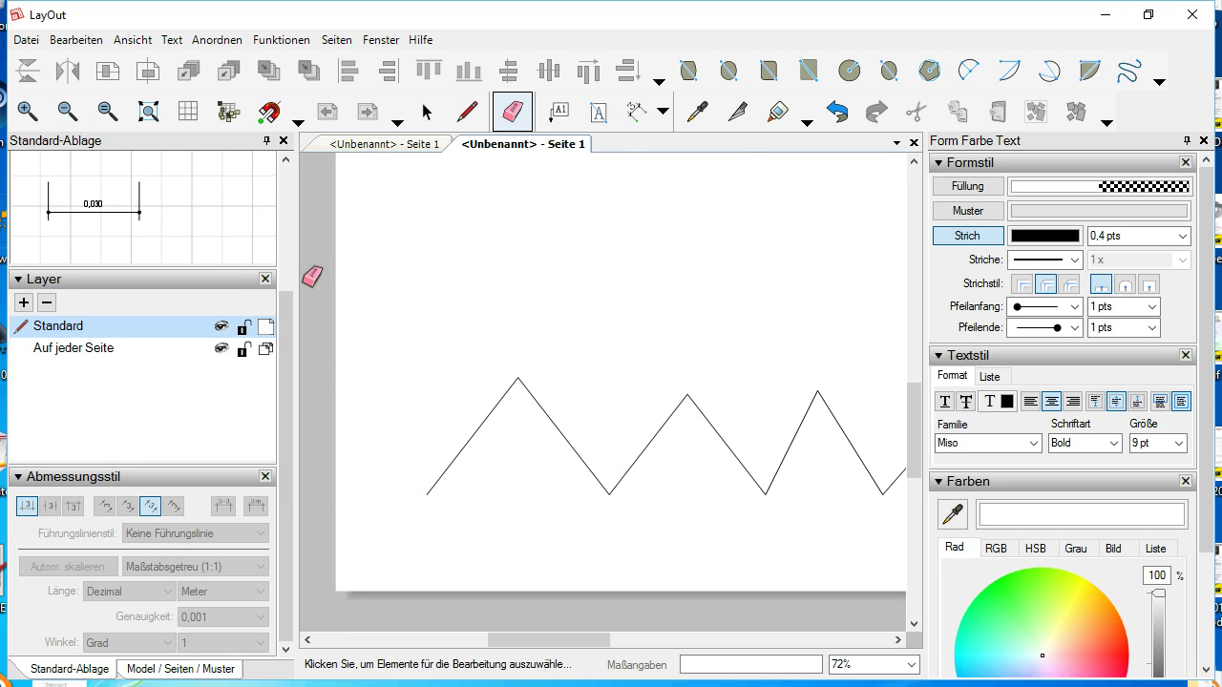
pyautogui.scroll(3, 284, 491)
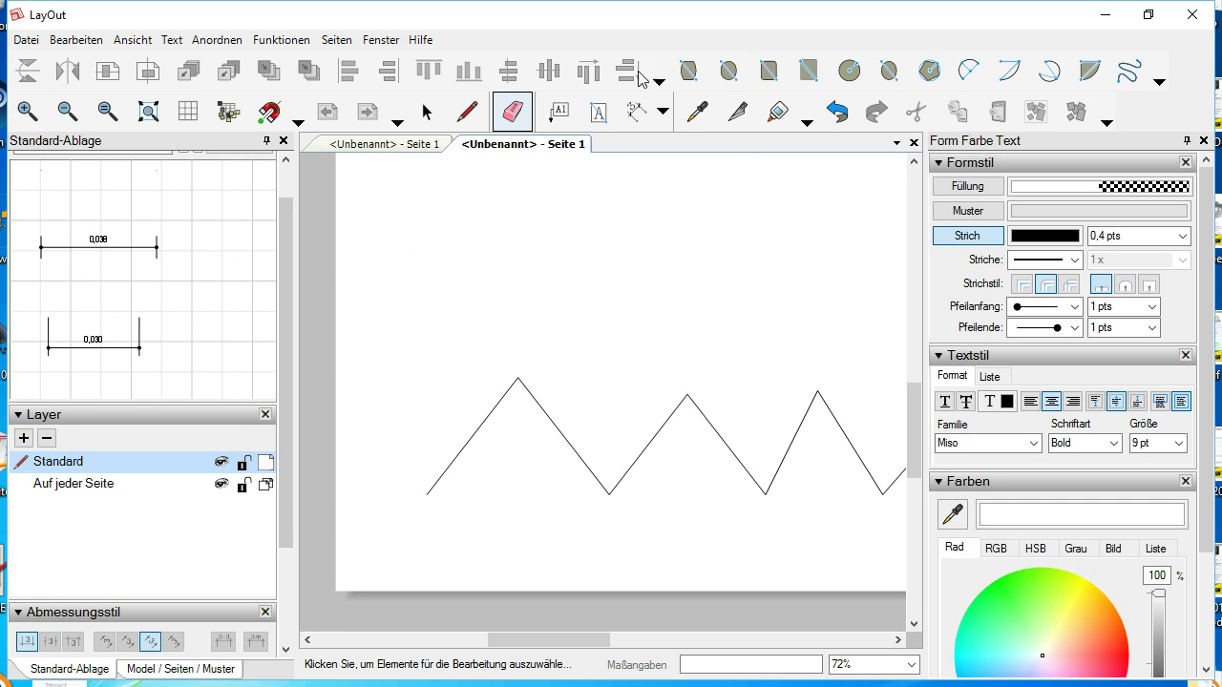
pyautogui.click(709, 113)
pyautogui.click(103, 242)
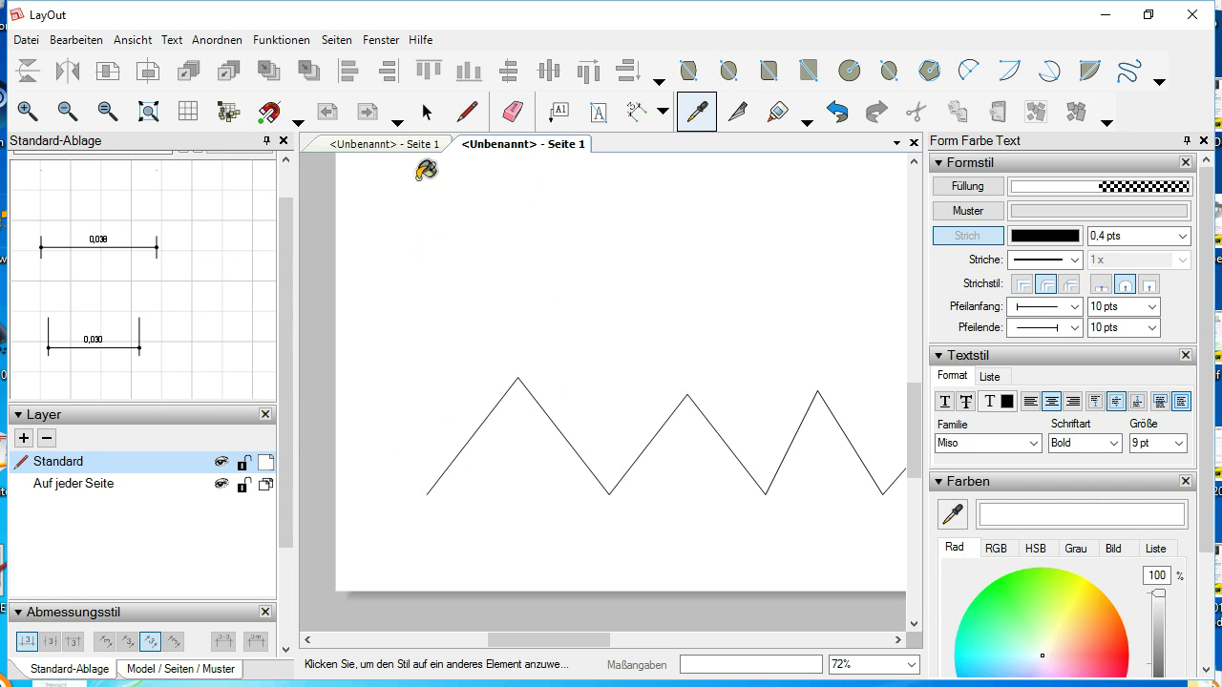
# Draw a 0,035 dimension from the lower-left end to the first peak and chain one more
pyautogui.click(634, 112)
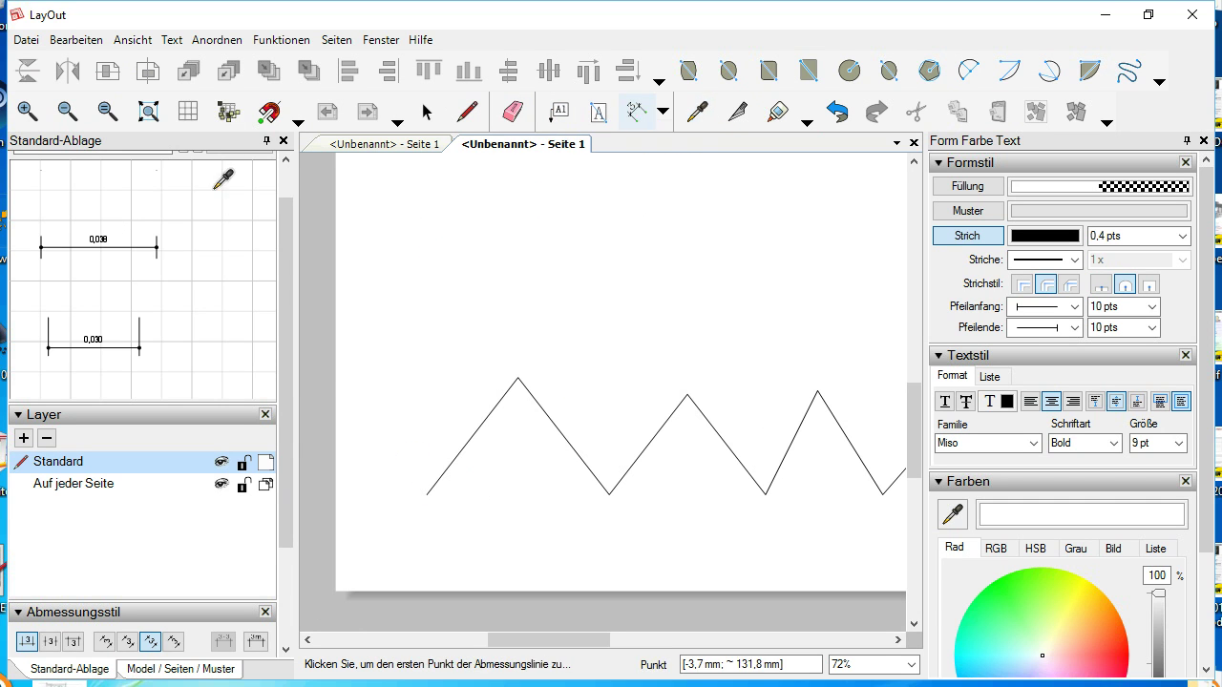
pyautogui.click(427, 493)
pyautogui.click(518, 378)
pyautogui.click(601, 211)
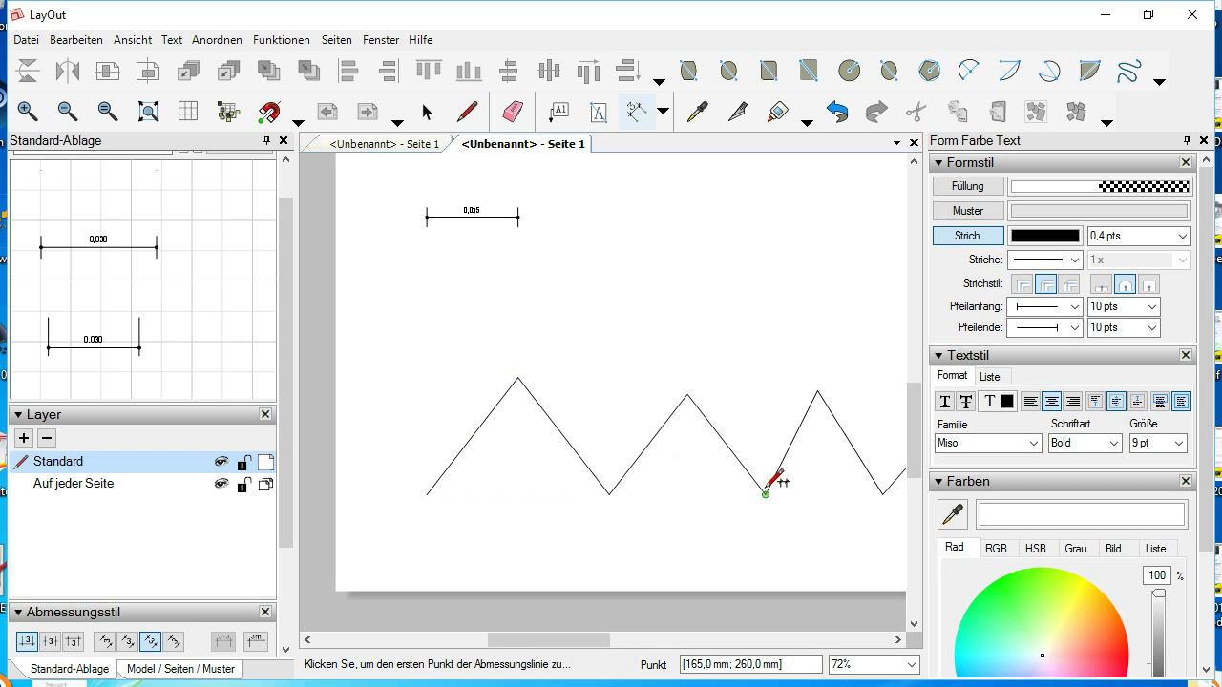
pyautogui.scroll(-2, 878, 486)
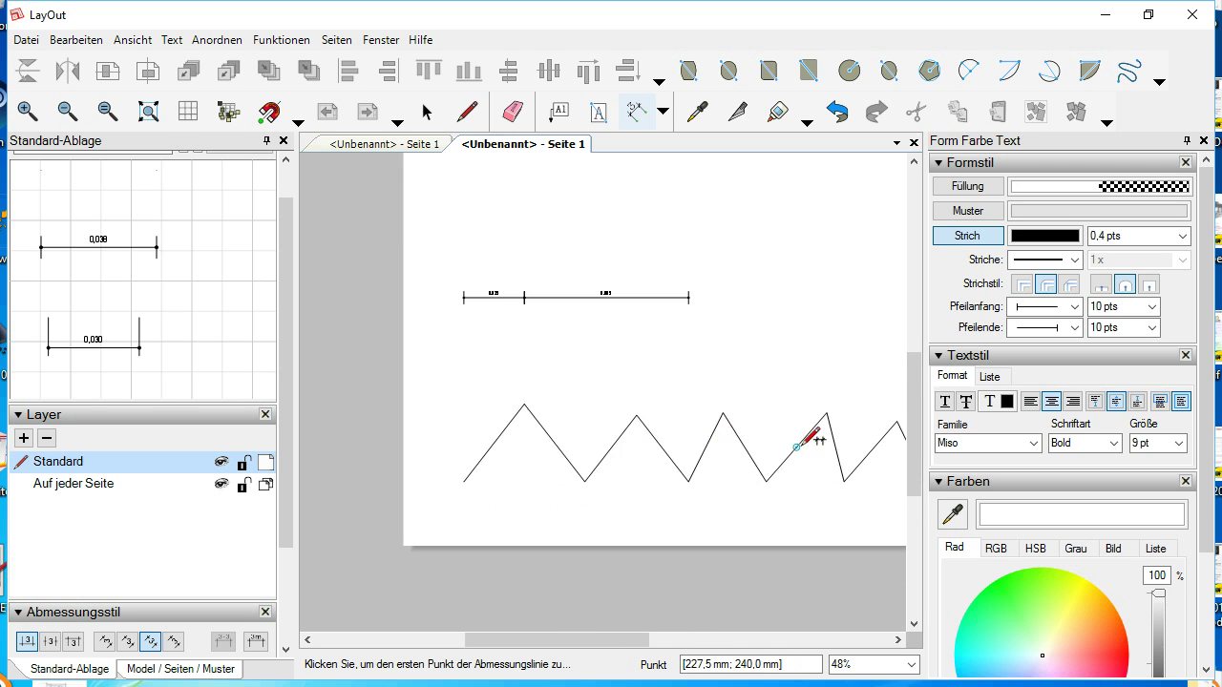
pyautogui.doubleClick(852, 497)
pyautogui.scroll(1, 576, 287)
# Add a second chained row spanning each successive peak and valley above the first
pyautogui.click(451, 597)
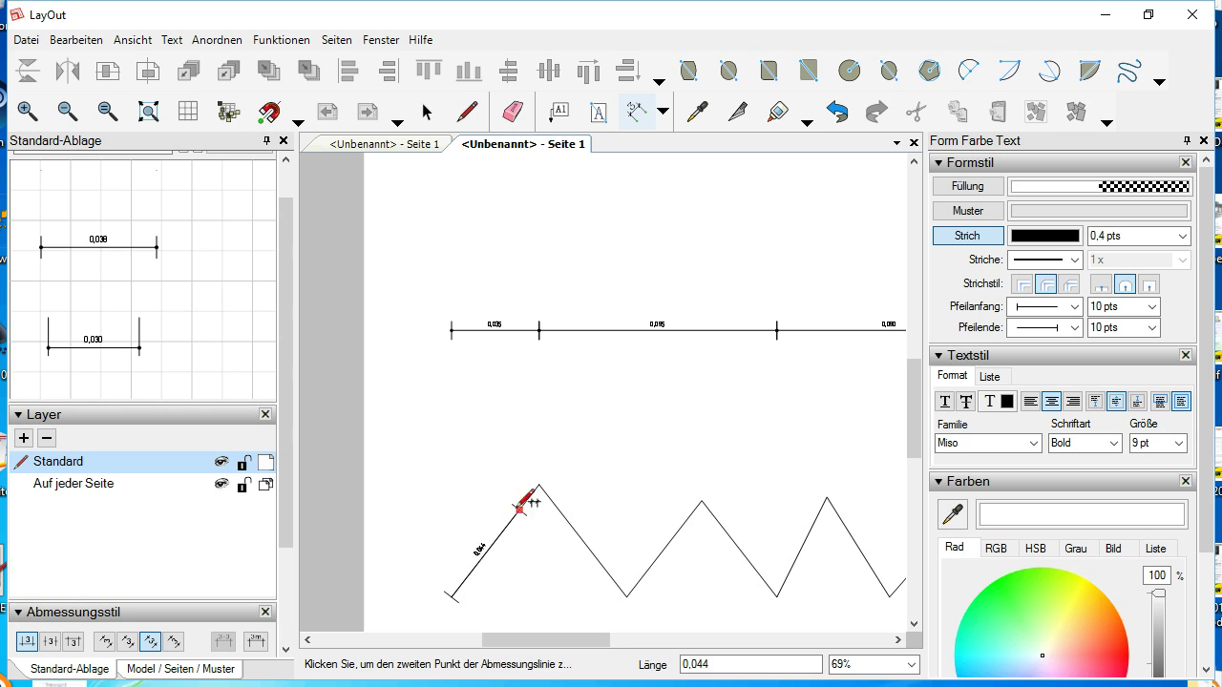
pyautogui.click(539, 485)
pyautogui.click(603, 292)
pyautogui.doubleClick(626, 596)
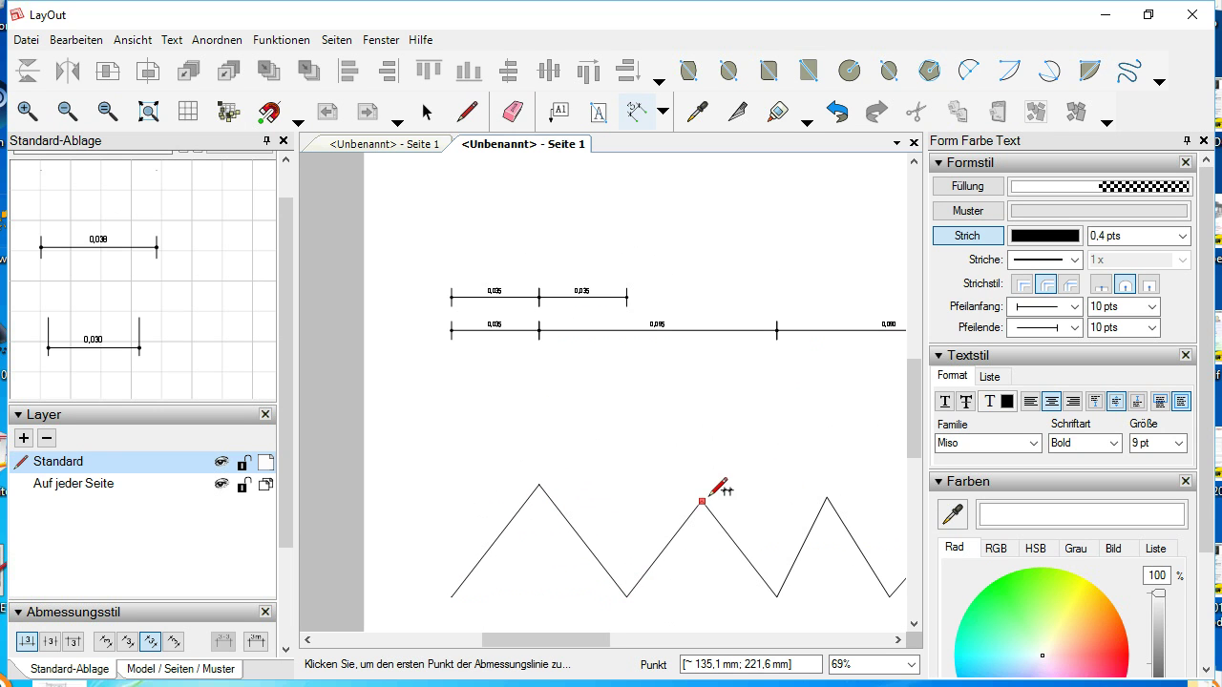
pyautogui.doubleClick(702, 500)
pyautogui.doubleClick(778, 596)
pyautogui.scroll(-2, 582, 493)
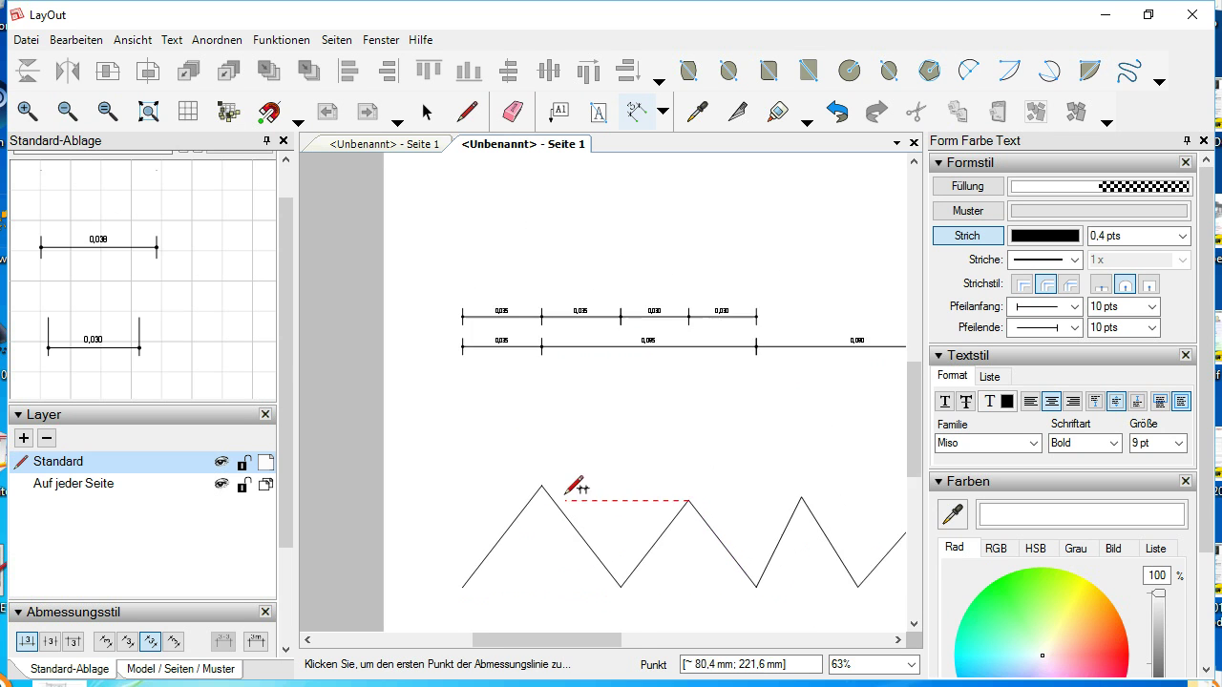
pyautogui.scroll(2, 584, 492)
pyautogui.doubleClick(708, 464)
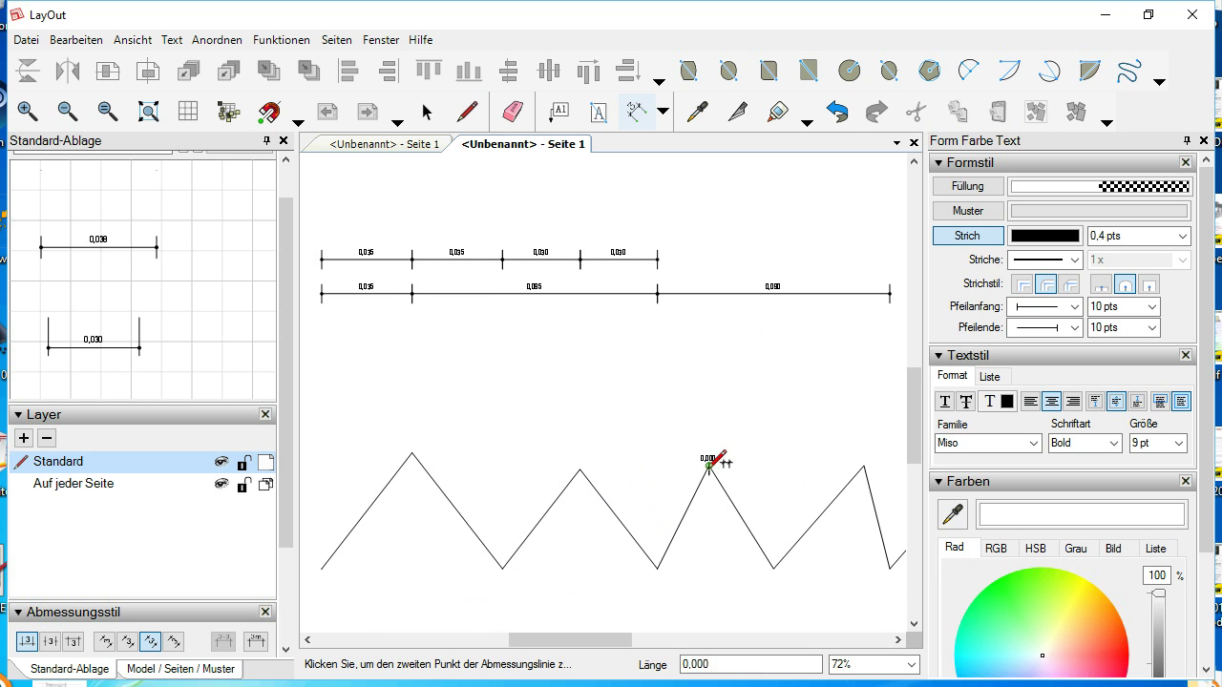
pyautogui.doubleClick(773, 569)
# Inspect the dimensions up close and switch to the Style tool for the 0,030 sample
pyautogui.scroll(-2, 621, 382)
pyautogui.scroll(5, 464, 349)
pyautogui.scroll(3, 540, 199)
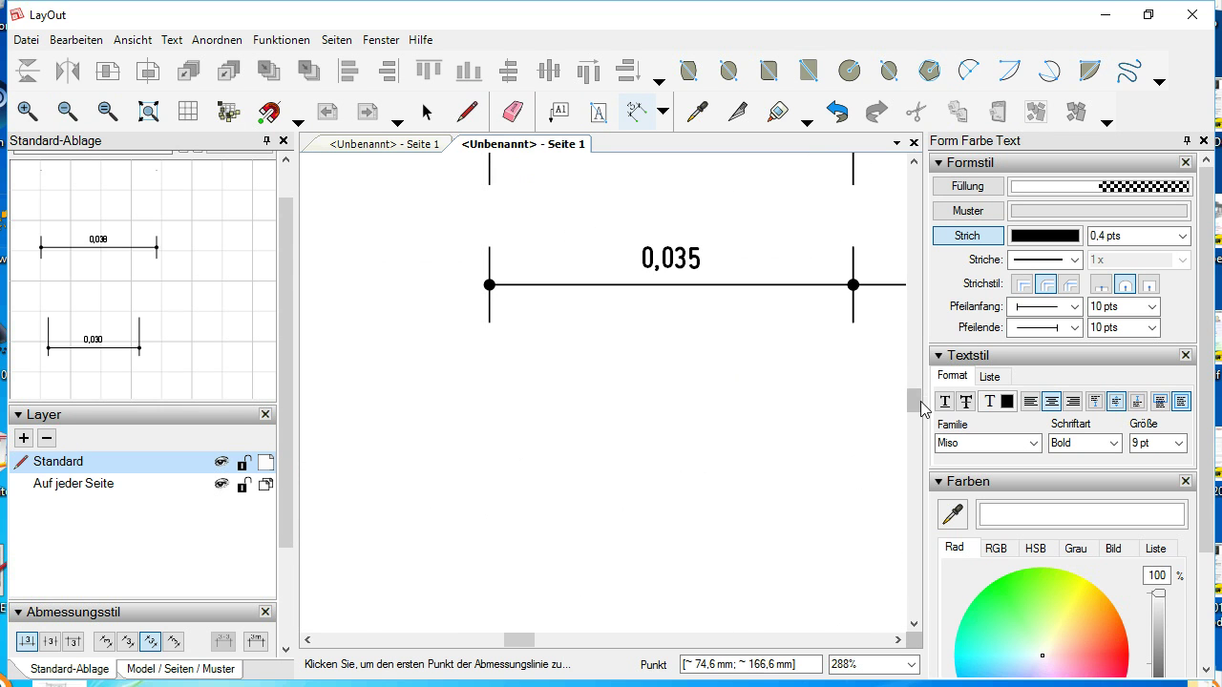
pyautogui.moveTo(921, 406)
pyautogui.mouseDown()
pyautogui.moveTo(921, 386)
pyautogui.moveTo(921, 430)
pyautogui.moveTo(924, 386)
pyautogui.moveTo(921, 396)
pyautogui.mouseUp()
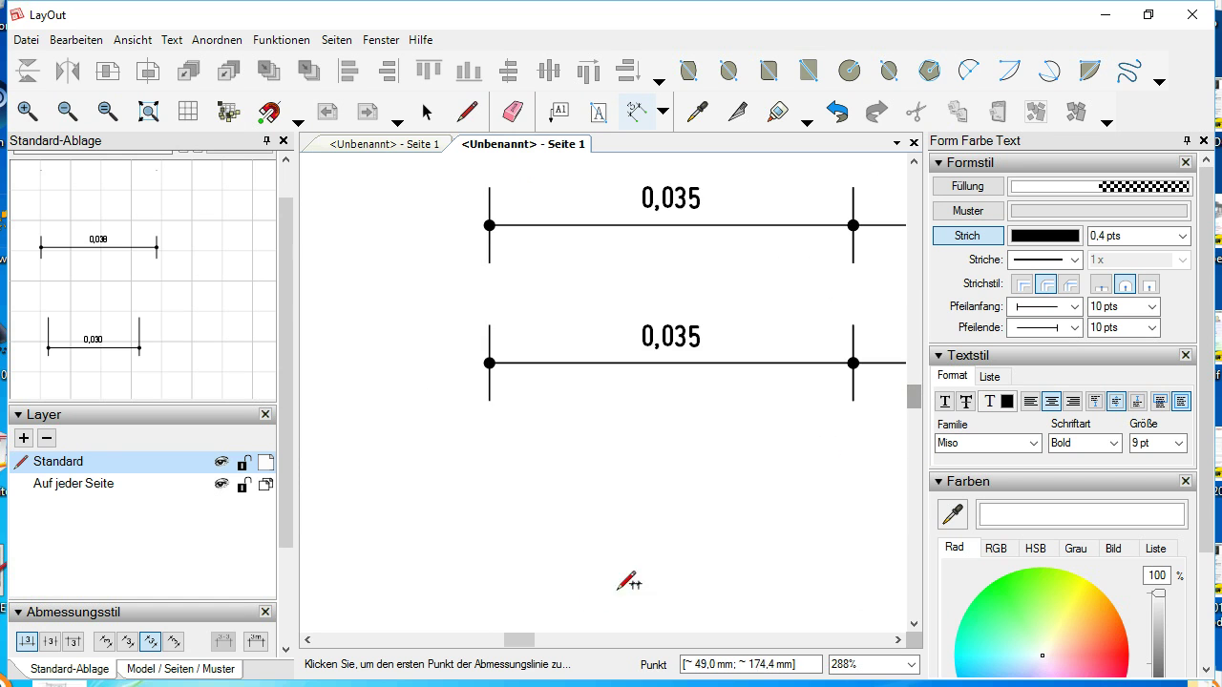
pyautogui.moveTo(520, 640); pyautogui.dragTo(614, 641)
pyautogui.scroll(-5, 586, 194)
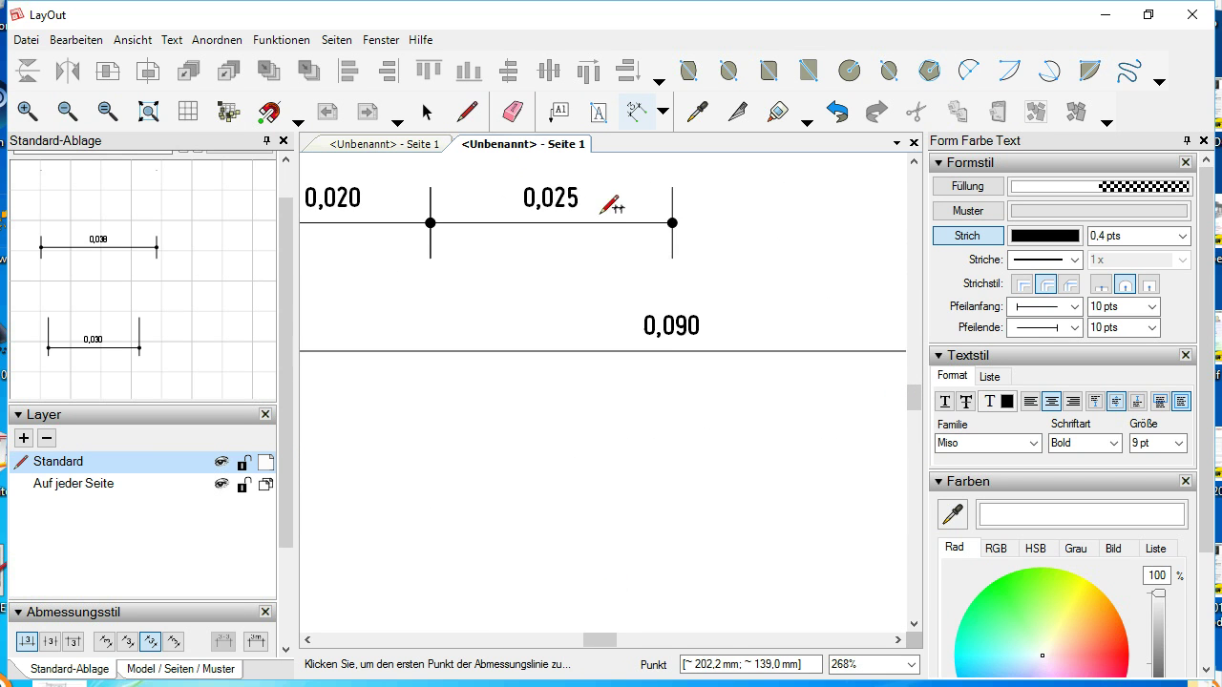
pyautogui.moveTo(913, 411)
pyautogui.mouseDown()
pyautogui.moveTo(913, 448)
pyautogui.moveTo(913, 422)
pyautogui.mouseUp()
pyautogui.moveTo(642, 647); pyautogui.dragTo(545, 646)
pyautogui.scroll(1, 573, 412)
pyautogui.scroll(-4, 519, 395)
pyautogui.scroll(4, 507, 199)
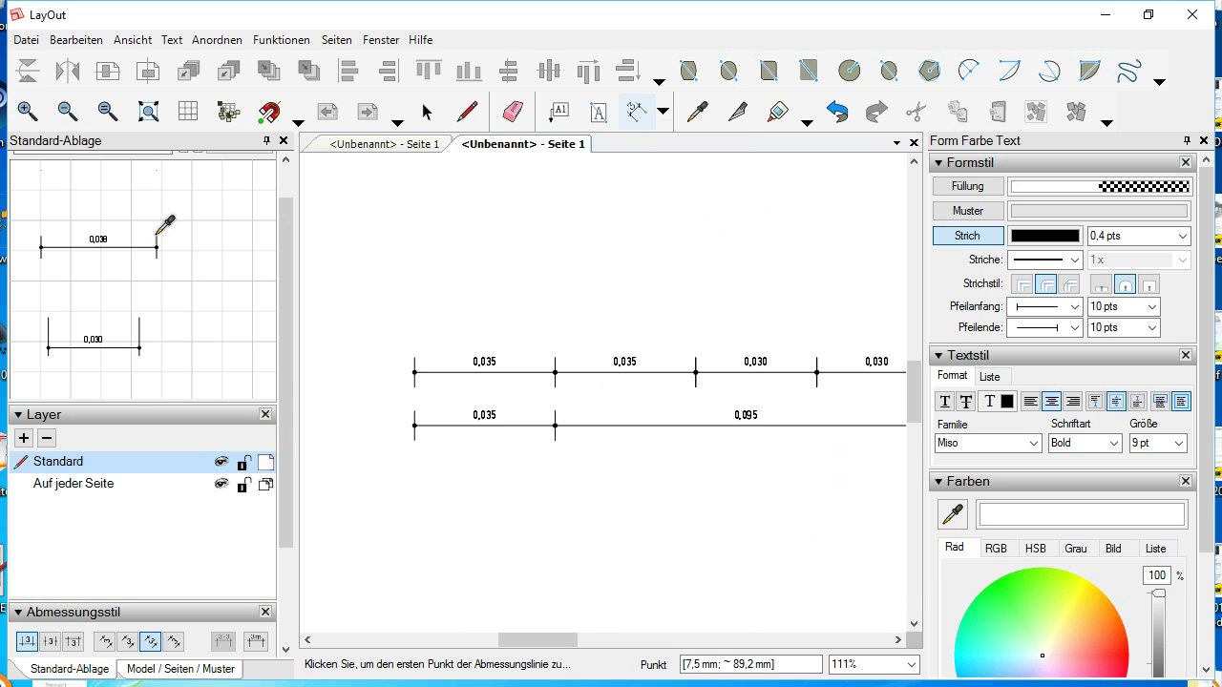
pyautogui.click(698, 114)
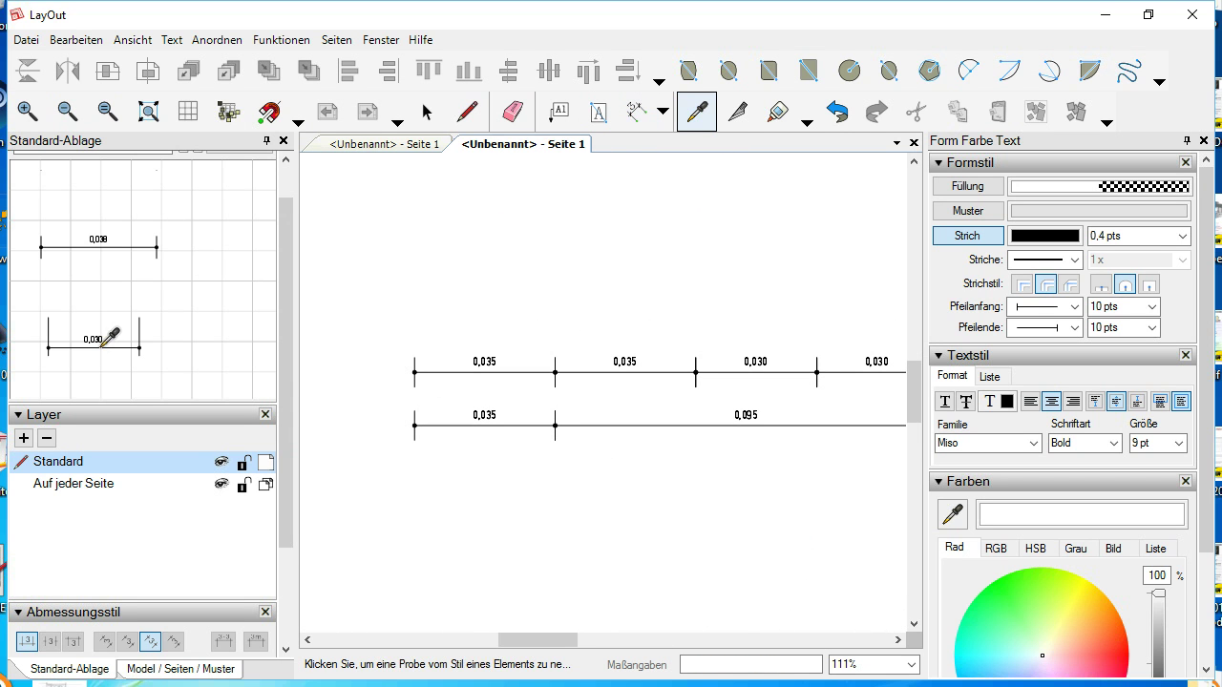
# Draw a new 0,065 dimension with dot ends on empty page space and select it
pyautogui.click(635, 112)
pyautogui.scroll(-2, 537, 519)
pyautogui.scroll(1, 516, 232)
pyautogui.click(452, 278)
pyautogui.click(703, 260)
pyautogui.scroll(-2, 703, 411)
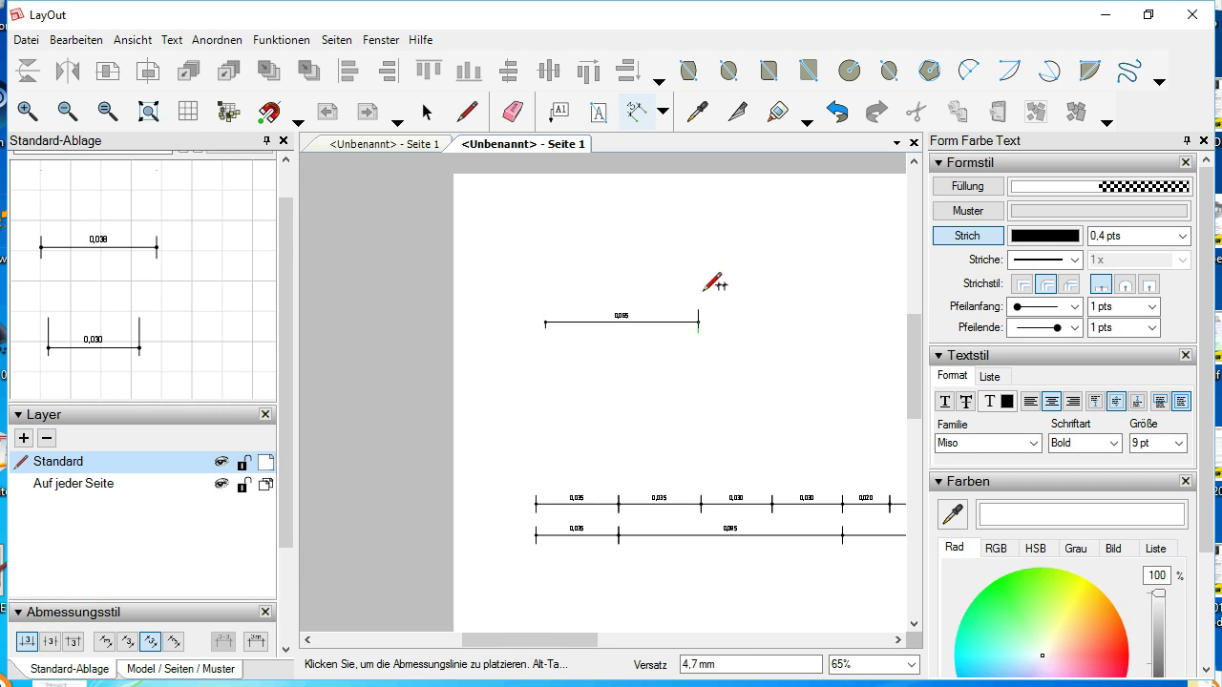
pyautogui.click(708, 235)
pyautogui.scroll(4, 668, 200)
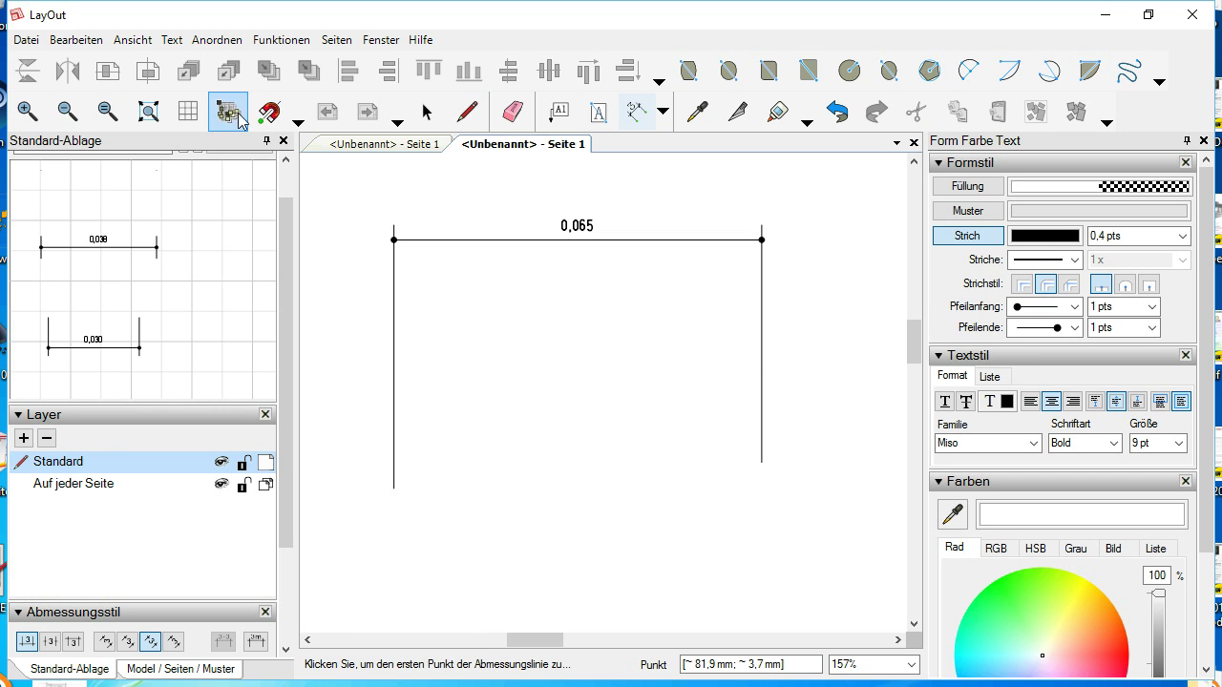
pyautogui.click(426, 111)
pyautogui.click(577, 240)
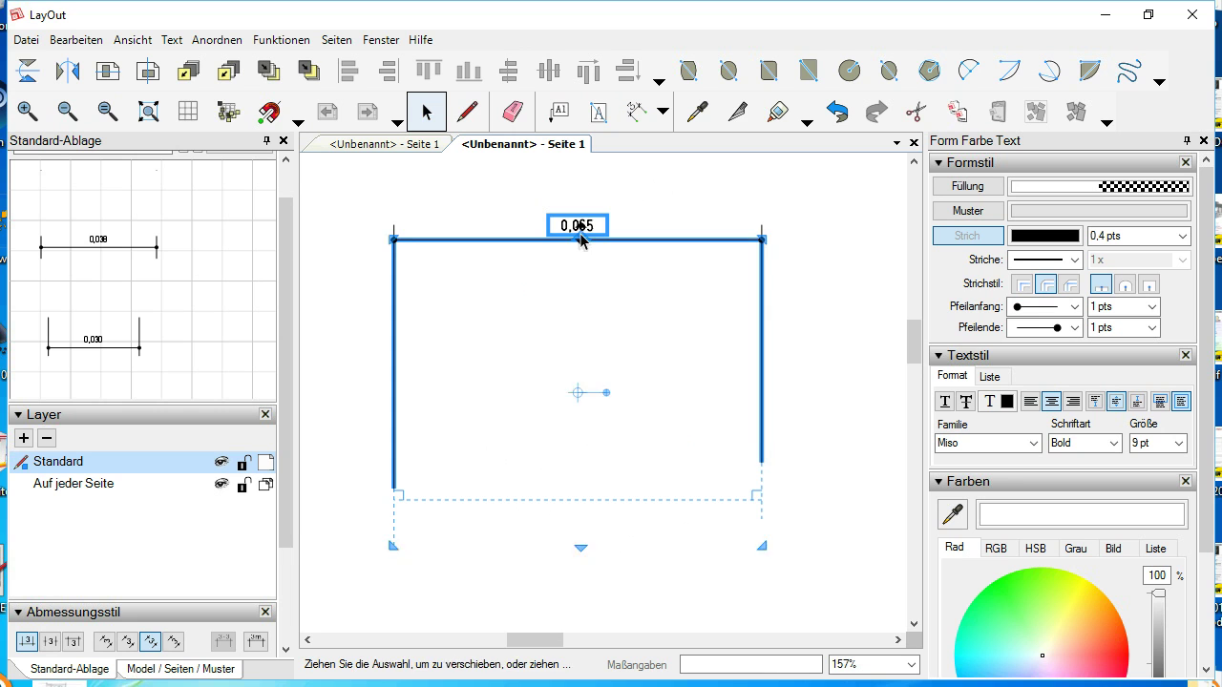
# Inspect the 0,065 dimension's extension lines, dimension line and text one by one
pyautogui.doubleClick(395, 301)
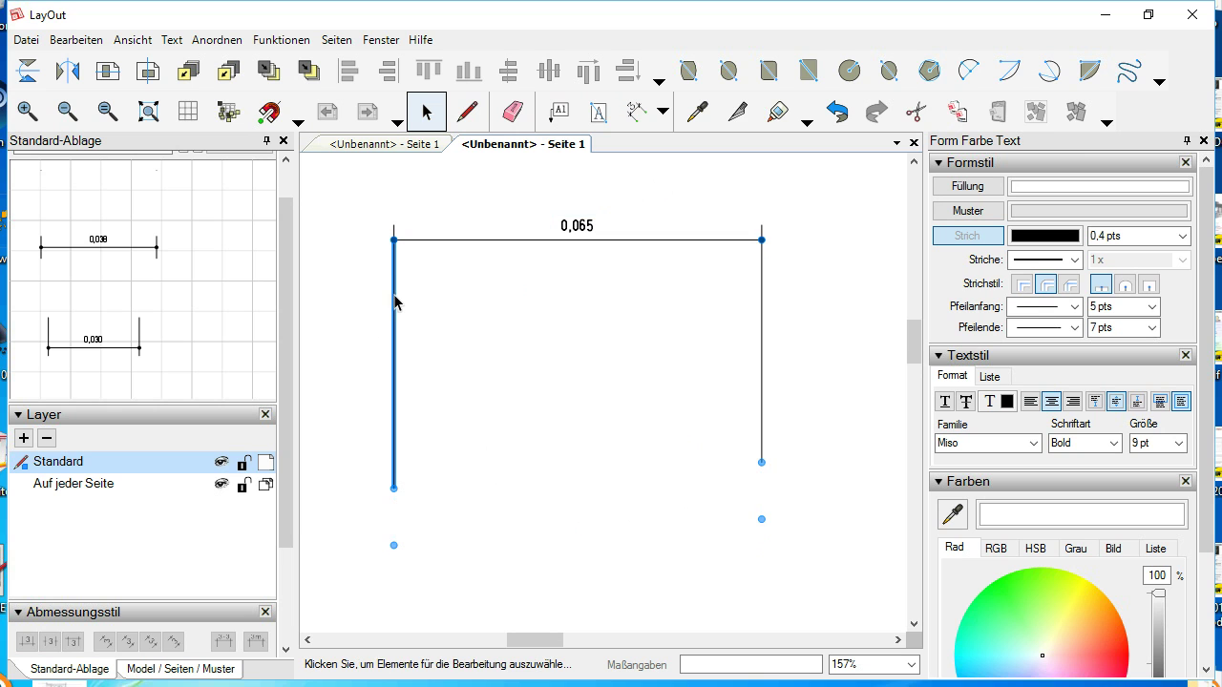
pyautogui.click(444, 239)
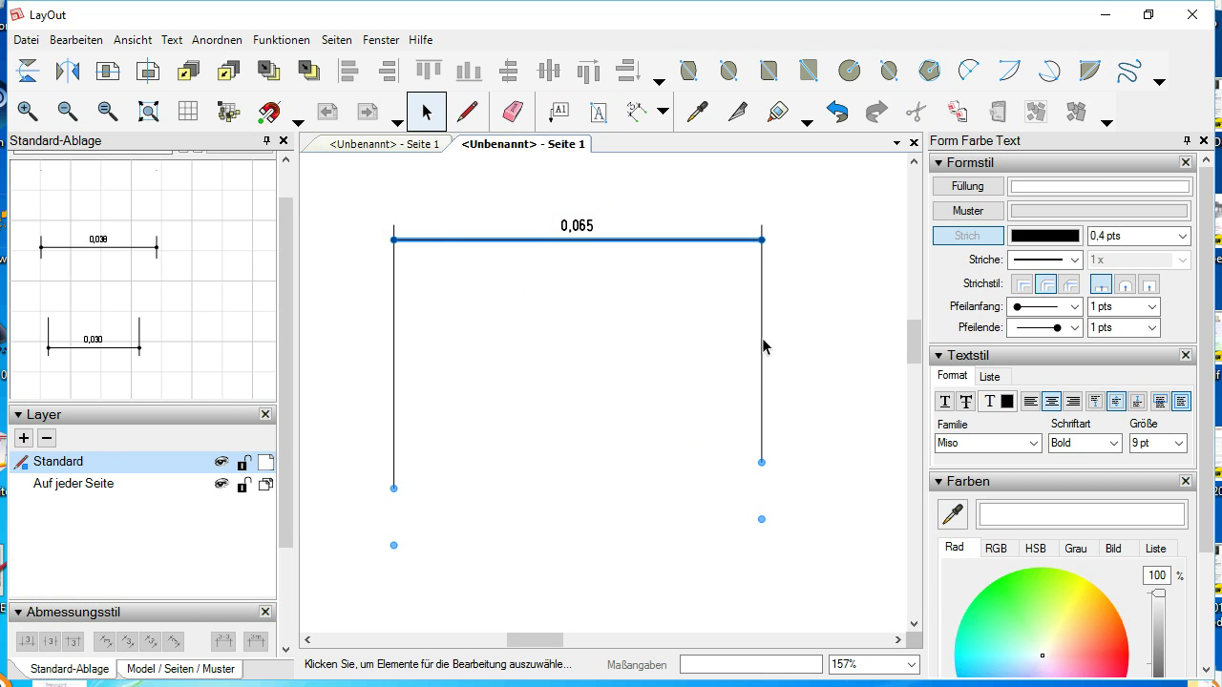
pyautogui.click(762, 346)
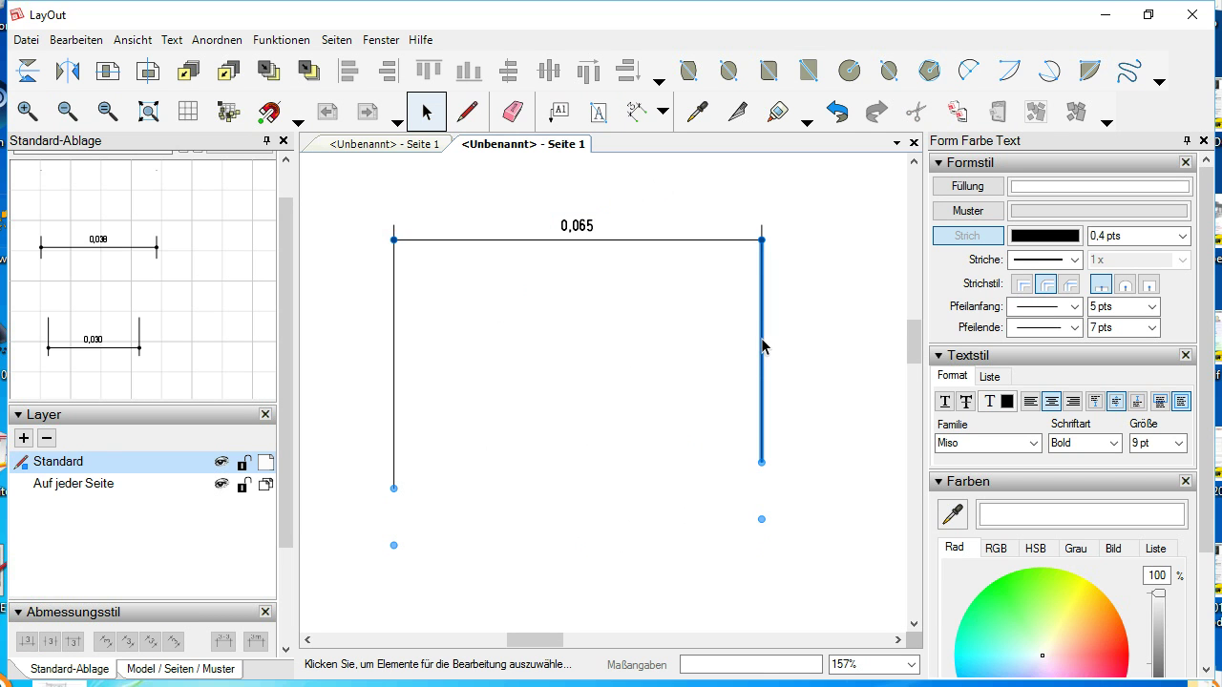
pyautogui.click(578, 228)
pyautogui.scroll(2, 409, 314)
pyautogui.scroll(-3, 453, 334)
pyautogui.click(413, 326)
pyautogui.scroll(3, 416, 277)
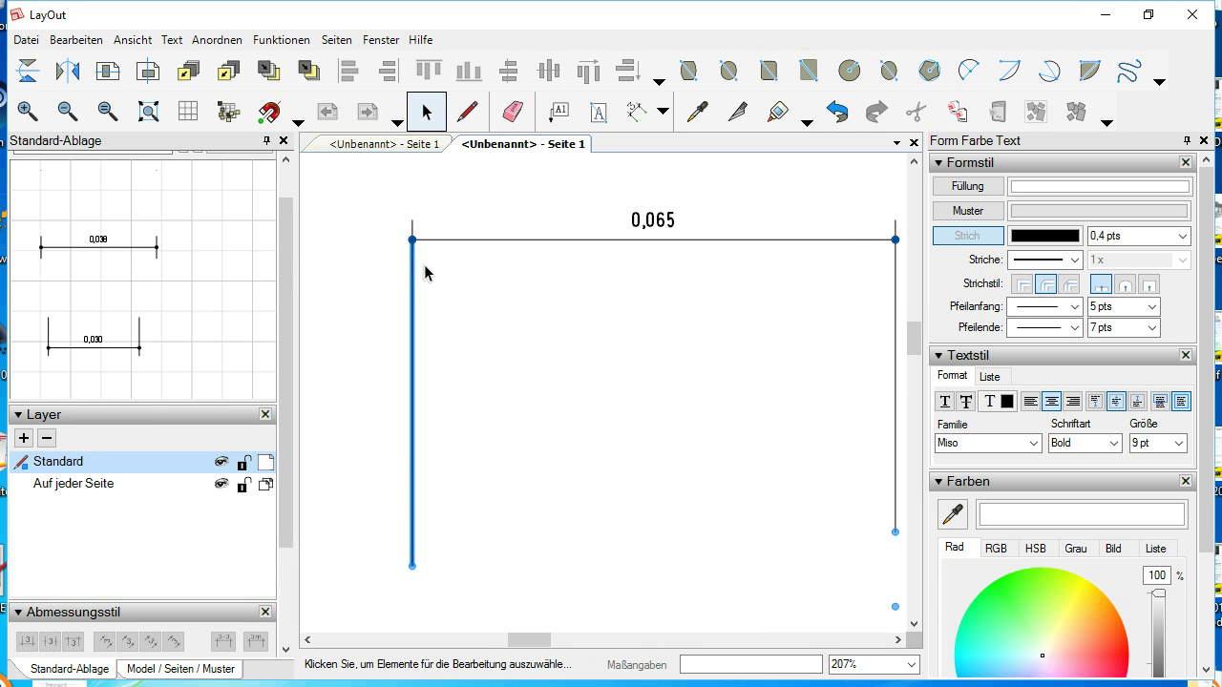
pyautogui.scroll(-2, 423, 273)
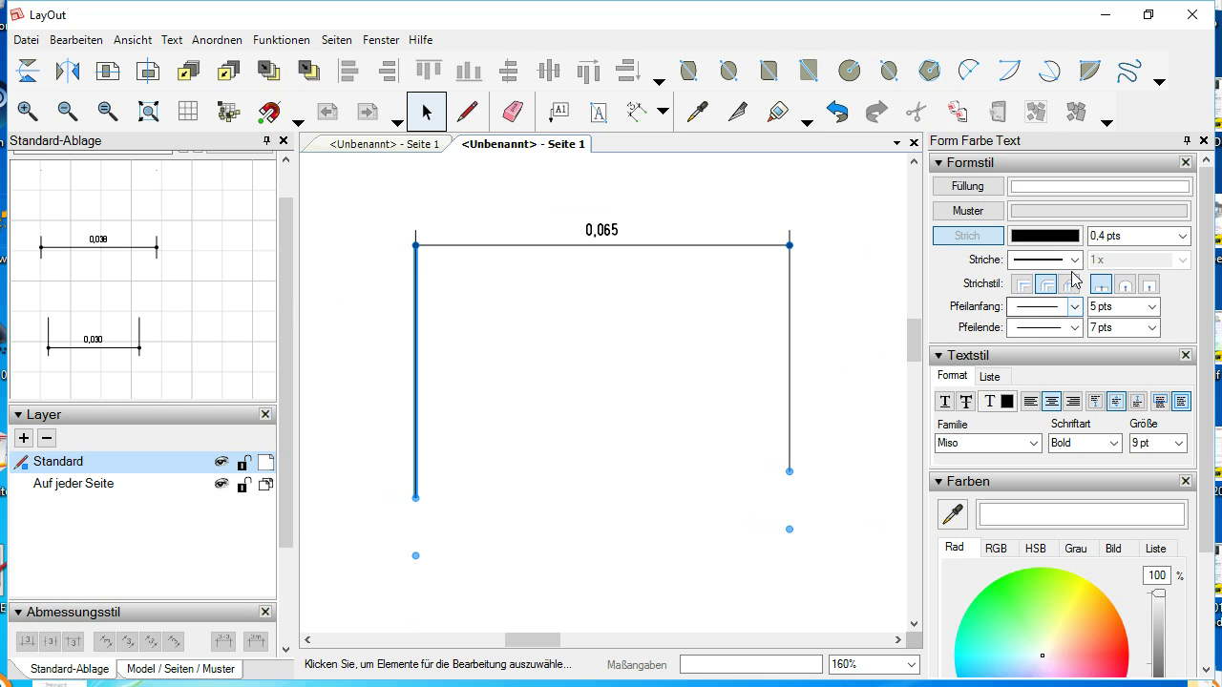
pyautogui.click(632, 252)
pyautogui.scroll(2, 417, 216)
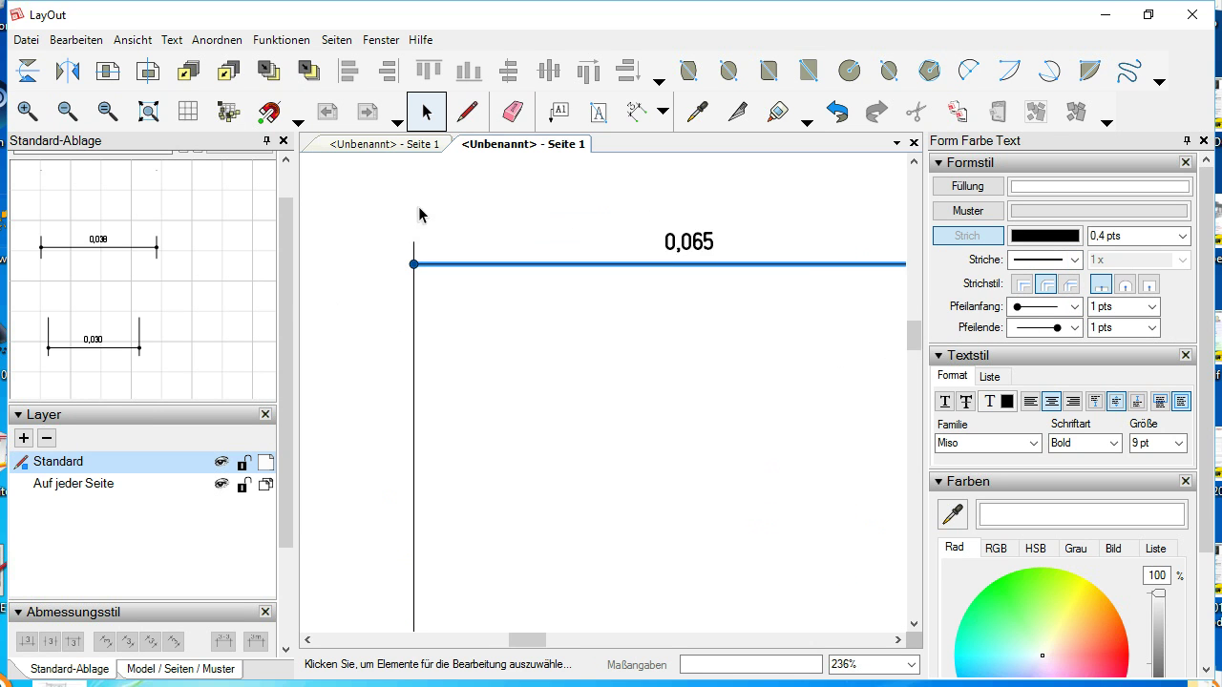
pyautogui.scroll(-1, 349, 234)
pyautogui.scroll(1, 654, 194)
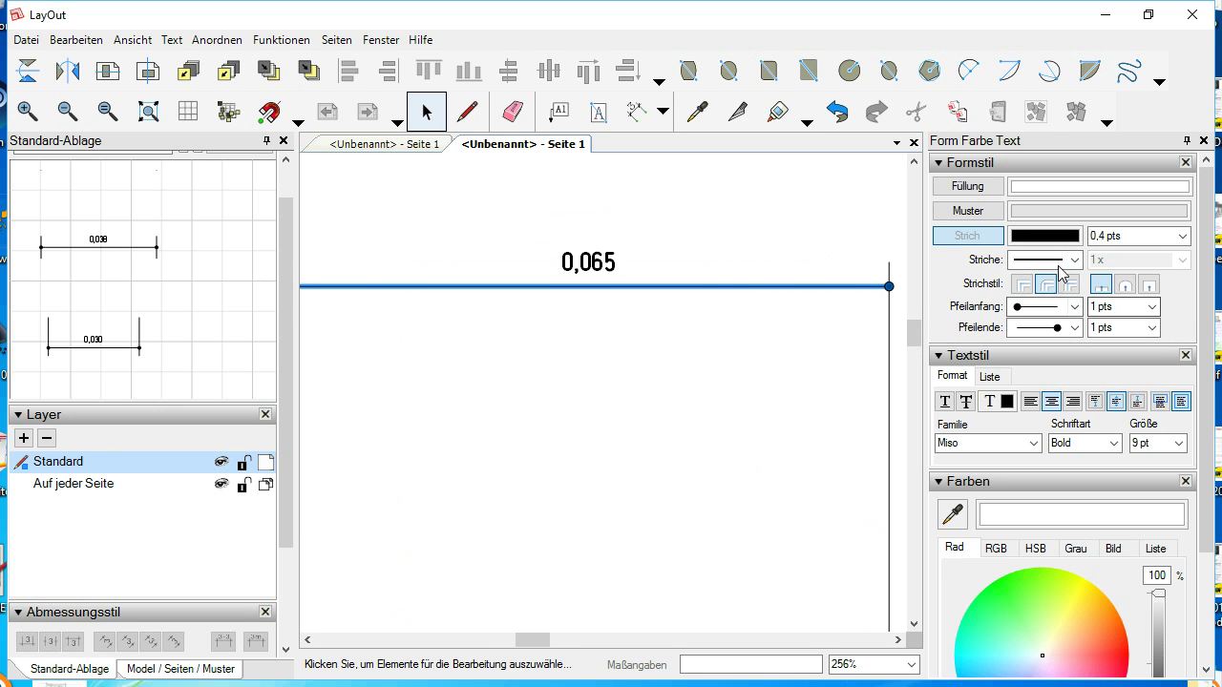
# Set Pfeilanfang and Pfeilende of the 0,065 dimension line to bar ends at 10 pts
pyautogui.click(1074, 306)
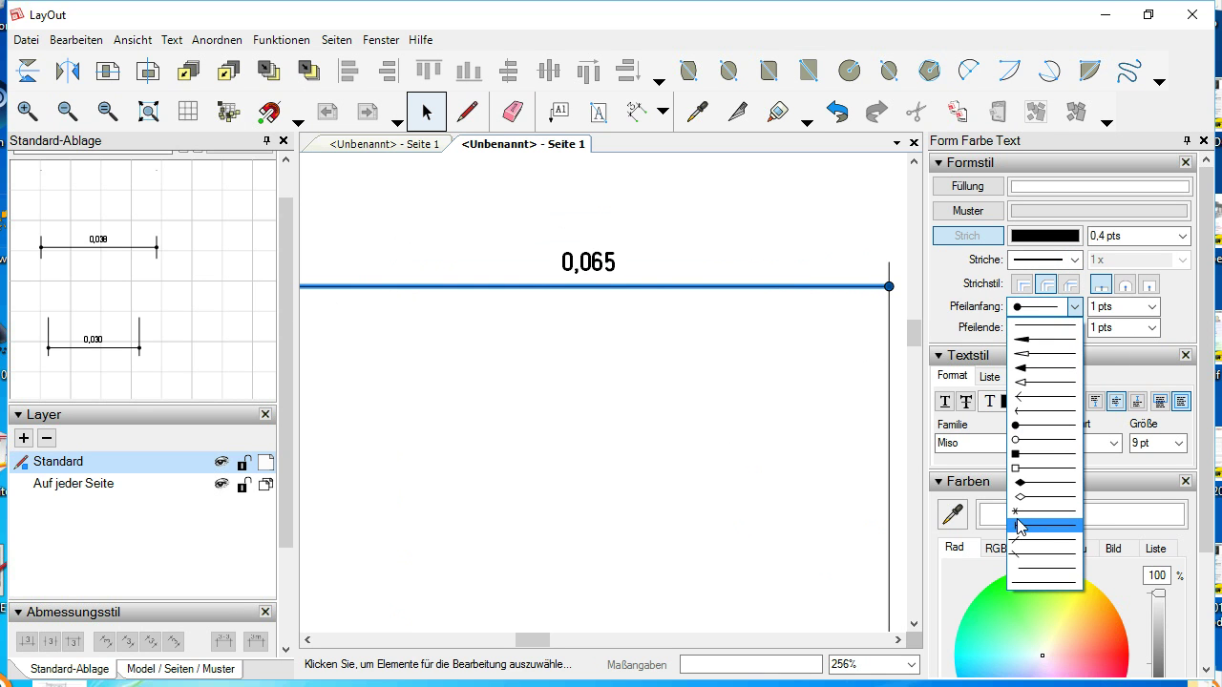
pyautogui.click(1040, 526)
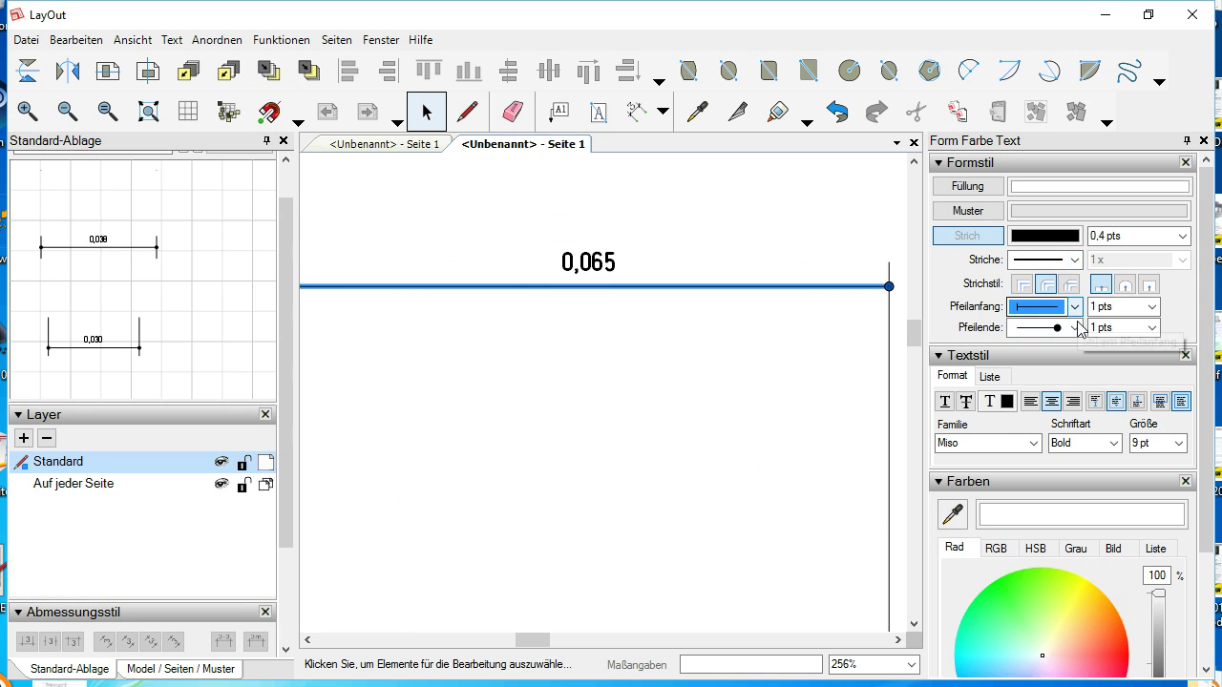
pyautogui.click(1074, 328)
pyautogui.click(1055, 547)
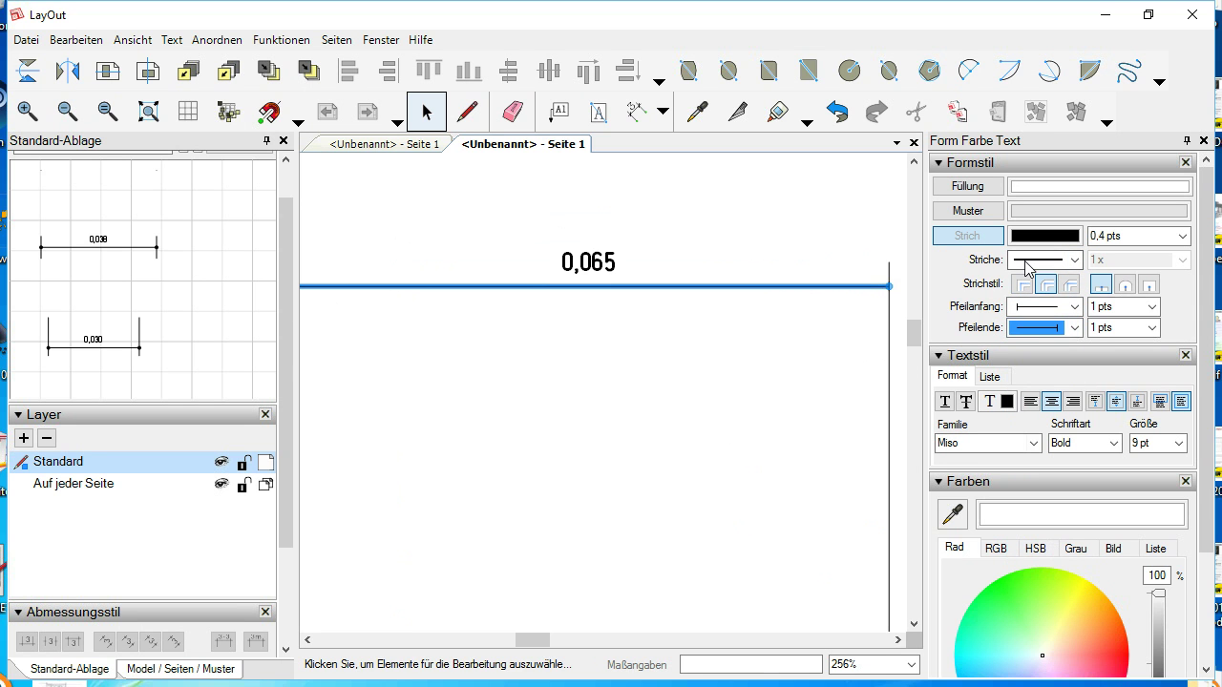
pyautogui.click(1152, 306)
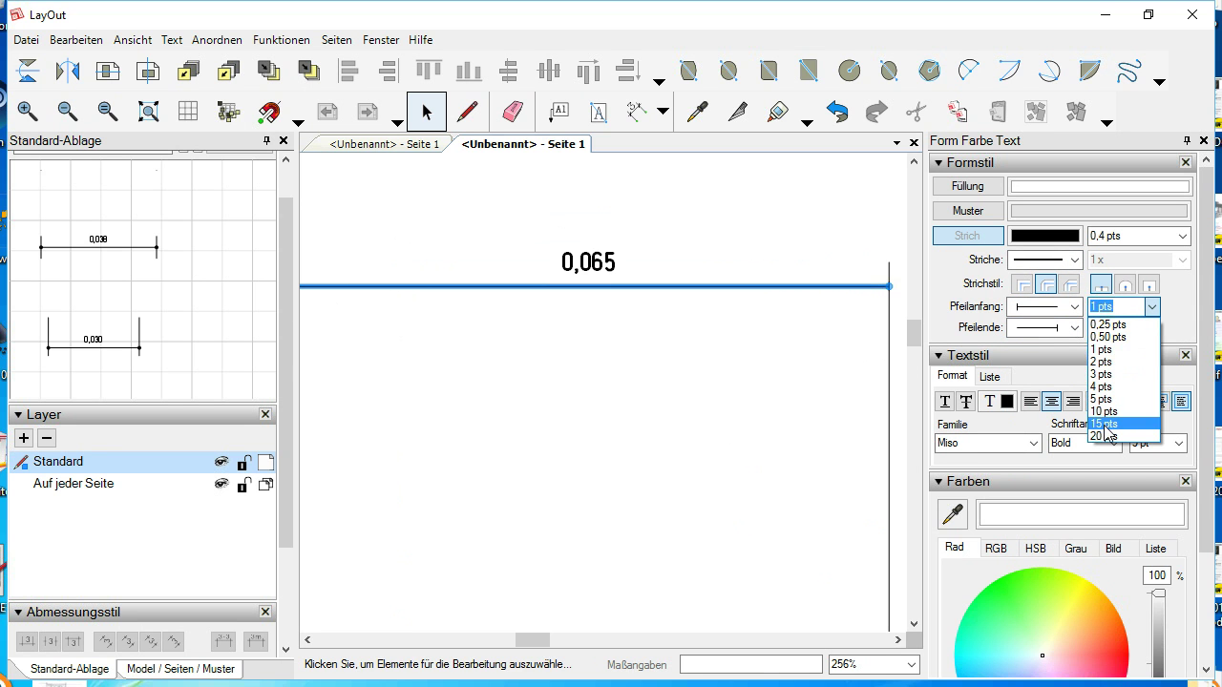
pyautogui.click(1108, 413)
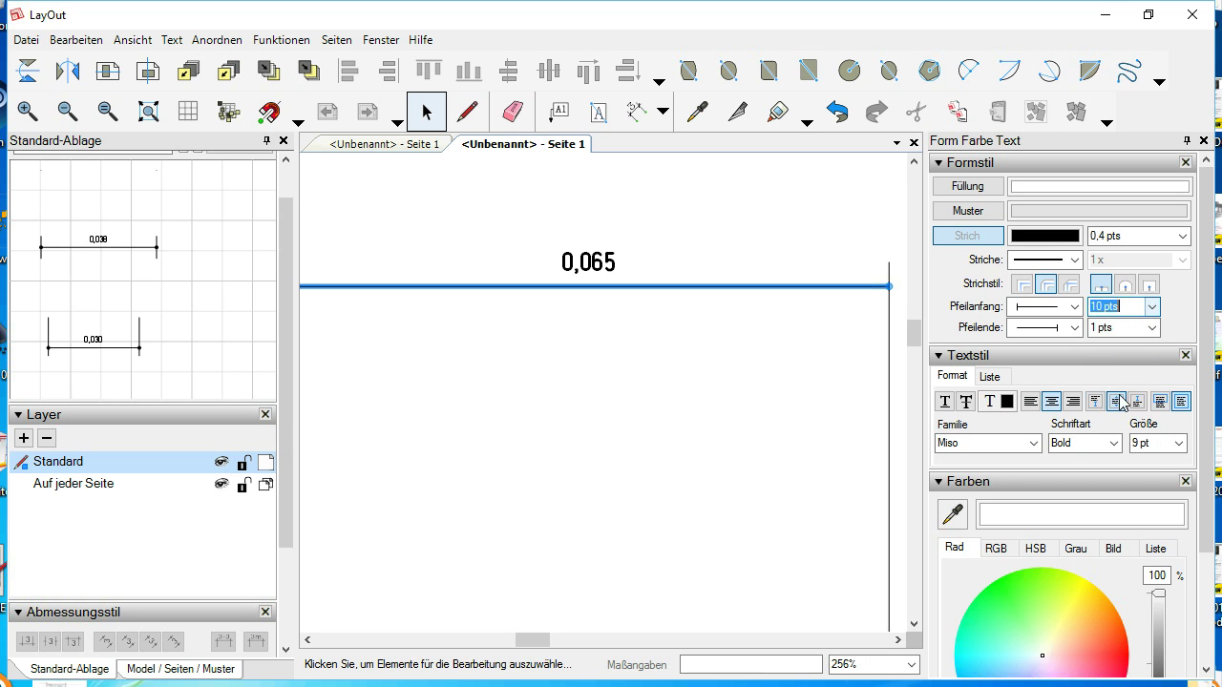
pyautogui.click(1152, 328)
pyautogui.click(1107, 435)
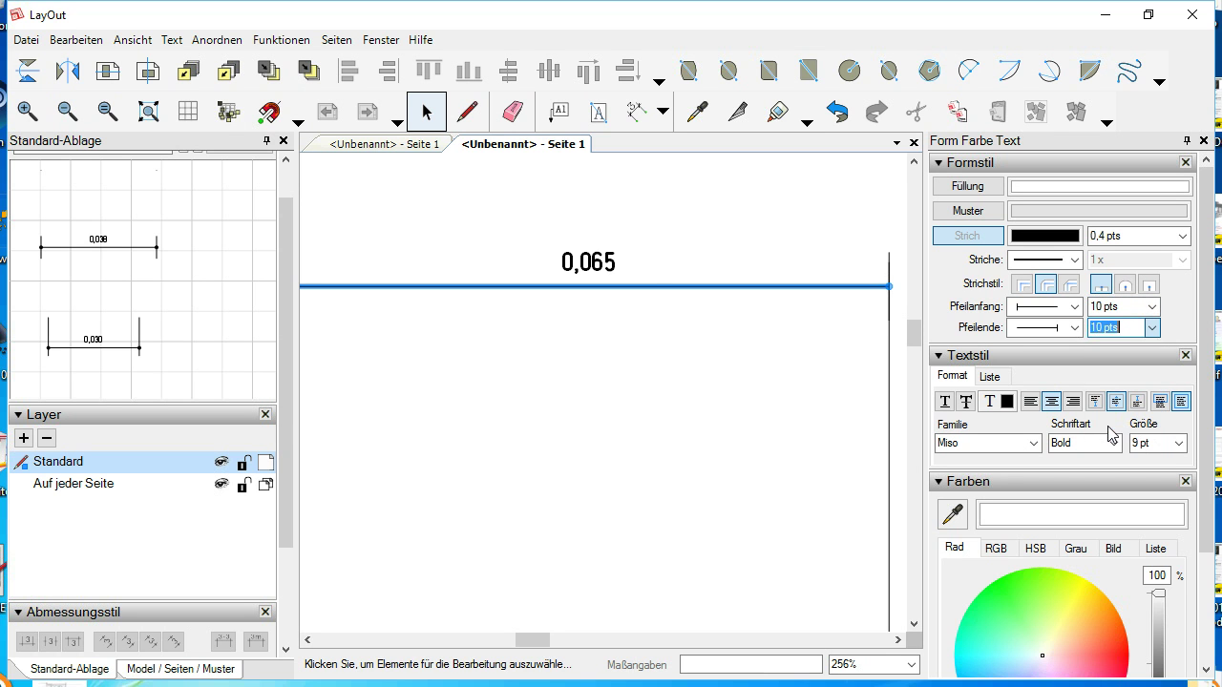
pyautogui.scroll(-3, 512, 281)
pyautogui.scroll(3, 614, 276)
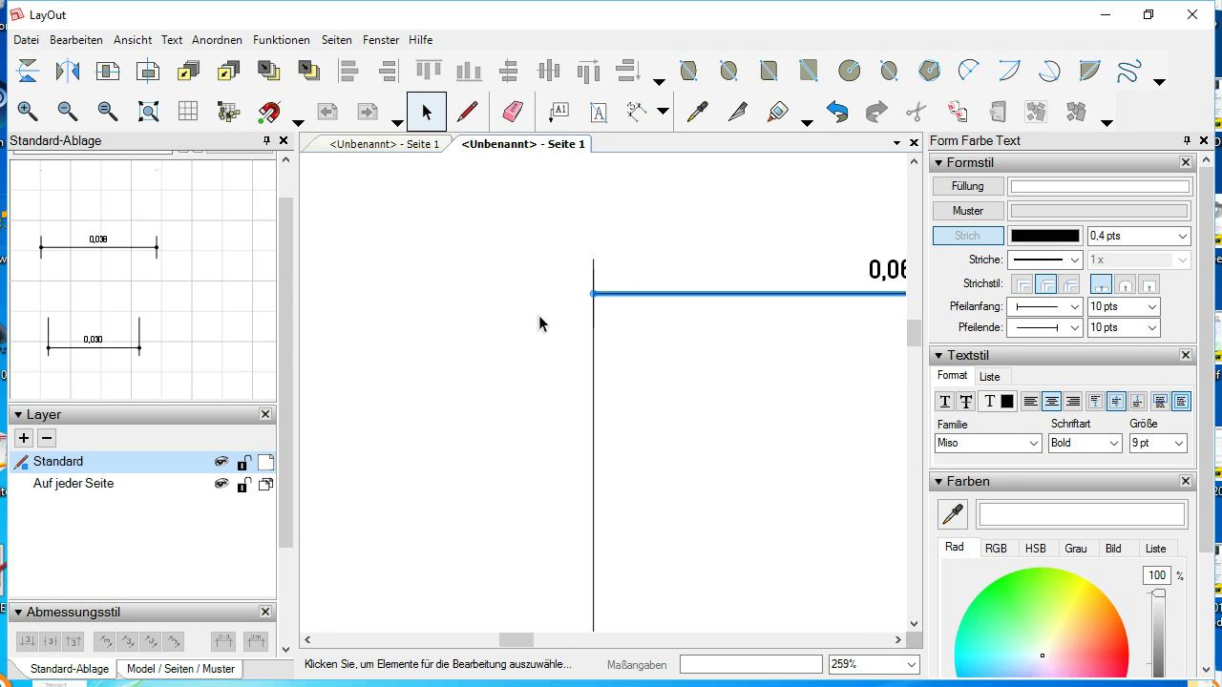
pyautogui.scroll(-1, 590, 315)
pyautogui.scroll(2, 597, 311)
# Make the left extension line dotted with a Stricheskala of 1000 x
pyautogui.click(553, 424)
pyautogui.scroll(2, 550, 271)
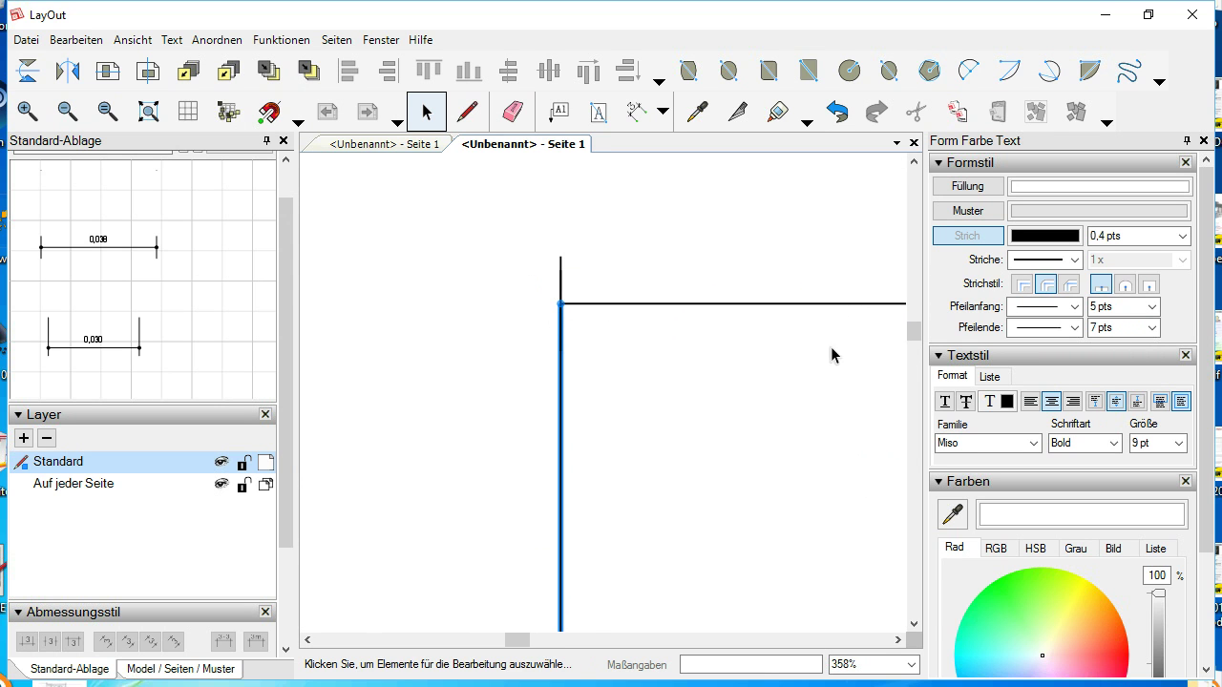
pyautogui.click(1075, 261)
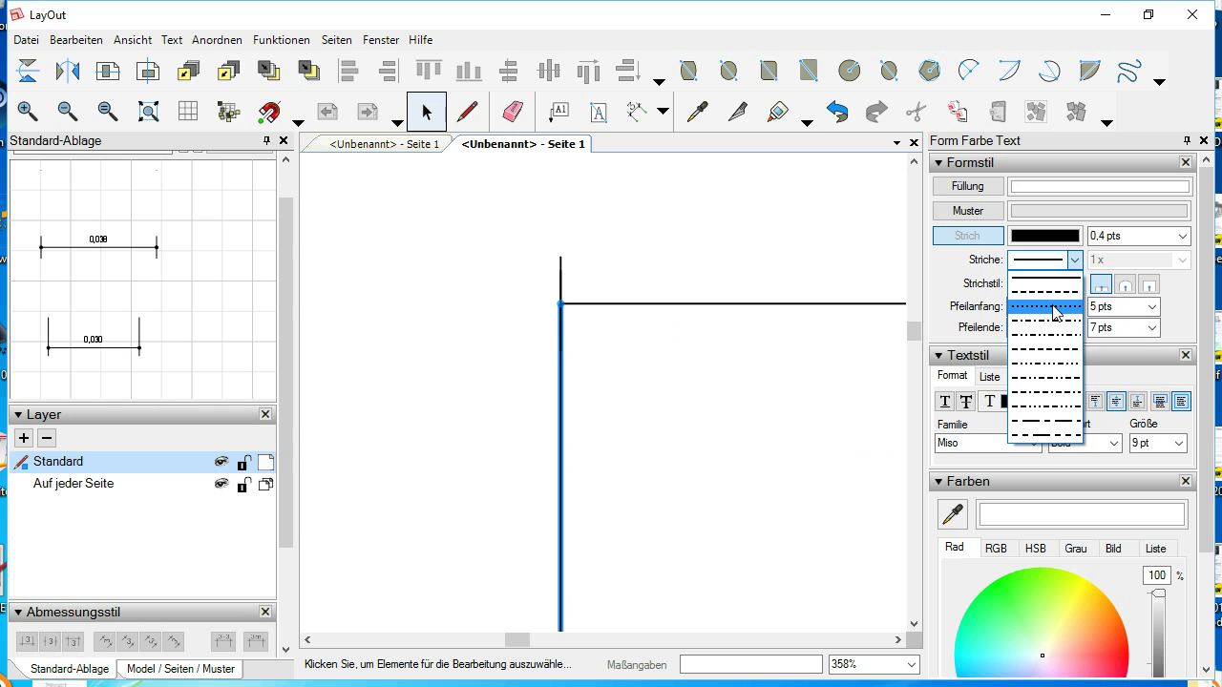
pyautogui.click(1052, 307)
pyautogui.click(1114, 259)
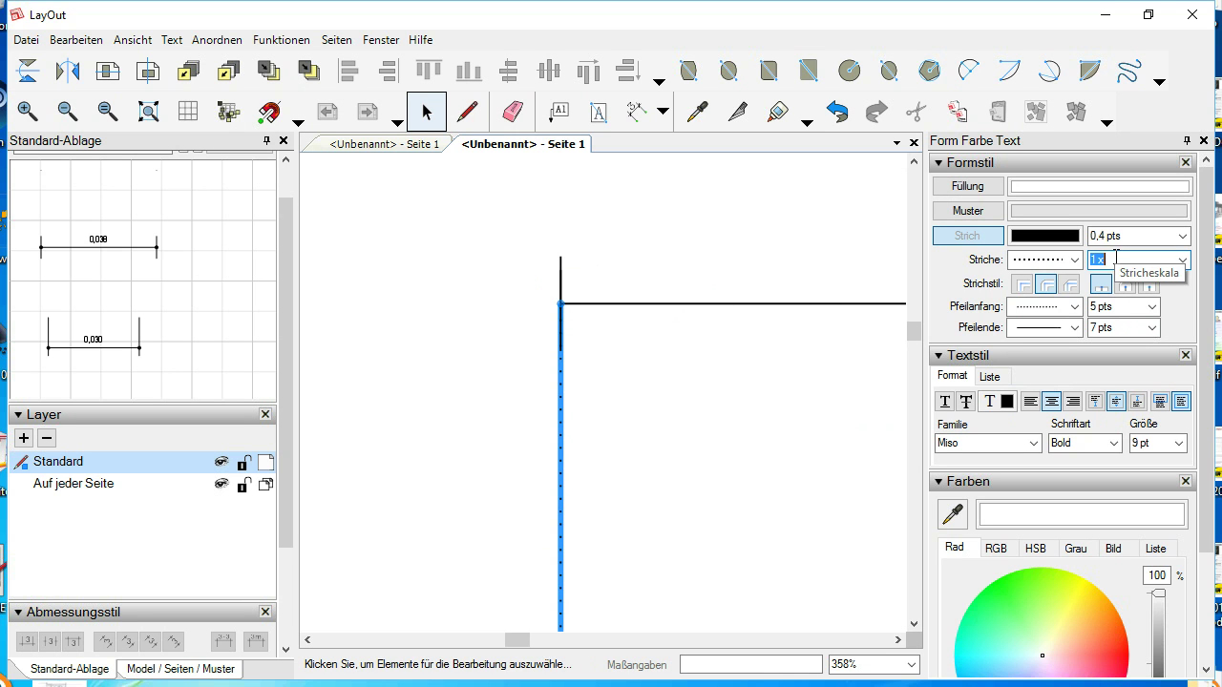
pyautogui.write('1')
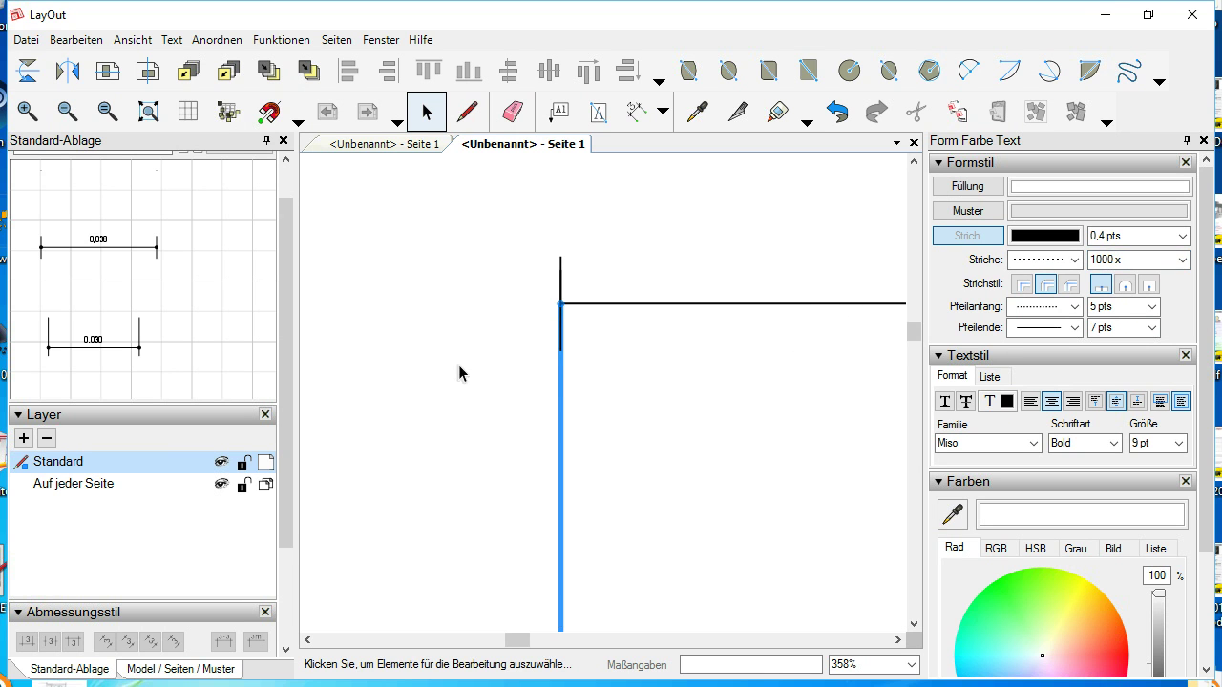
pyautogui.scroll(-4, 420, 376)
pyautogui.scroll(2, 758, 385)
pyautogui.scroll(1, 758, 379)
# Make the 0,065 dimension's right extension line dotted with a Stricheskala of 1000 x
pyautogui.click(720, 399)
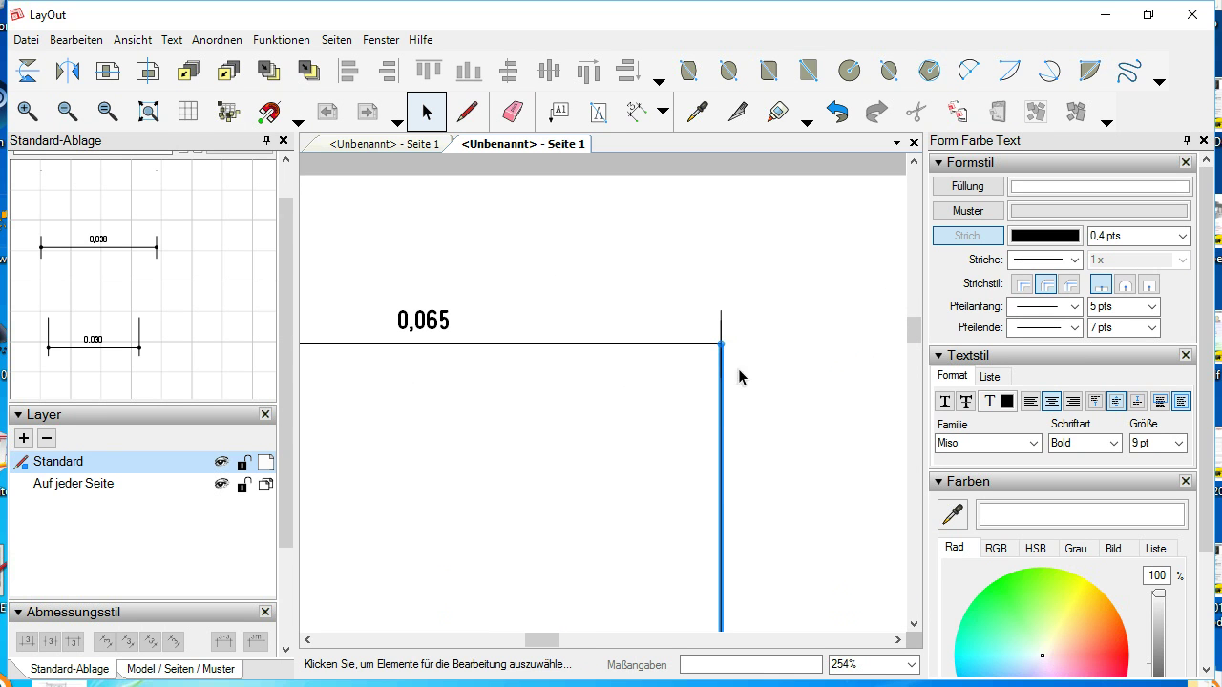
pyautogui.click(1082, 262)
pyautogui.click(1052, 306)
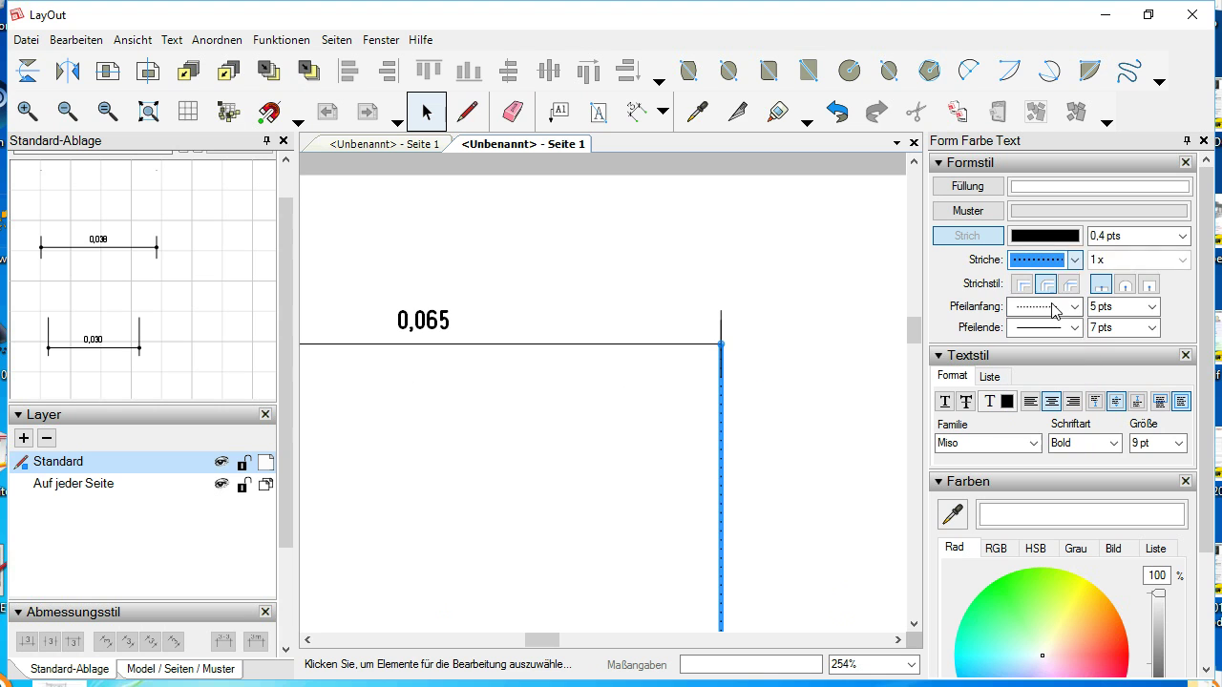
pyautogui.click(1115, 256)
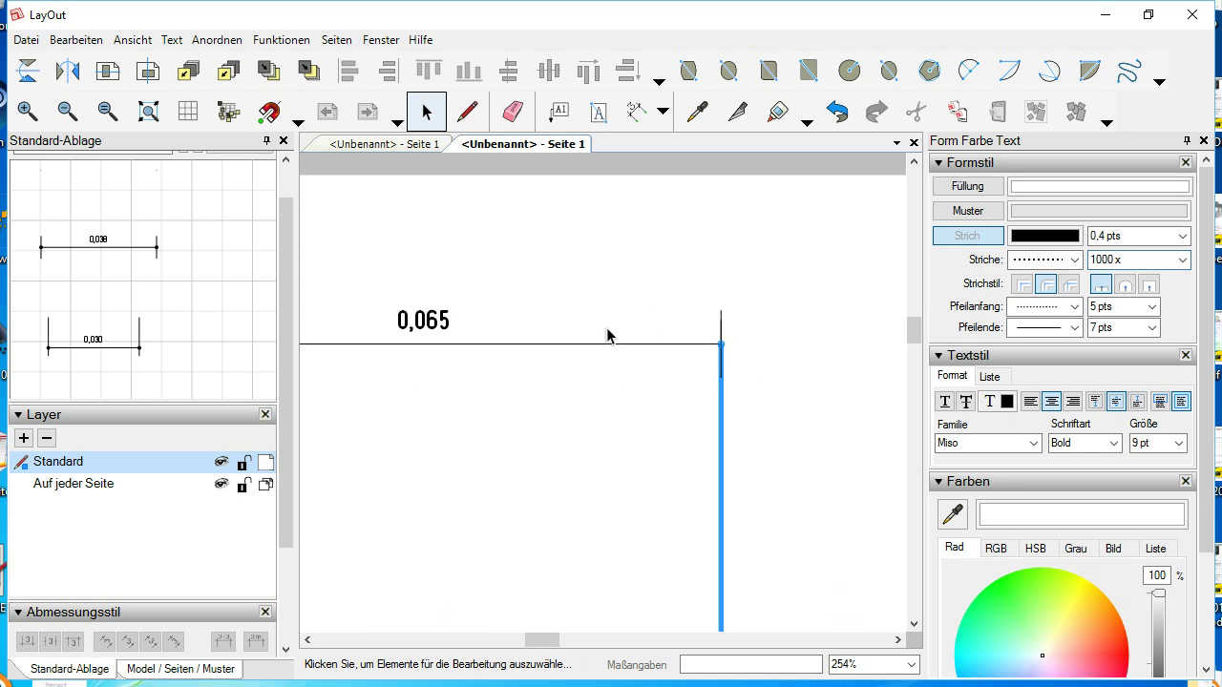
pyautogui.scroll(-3, 808, 345)
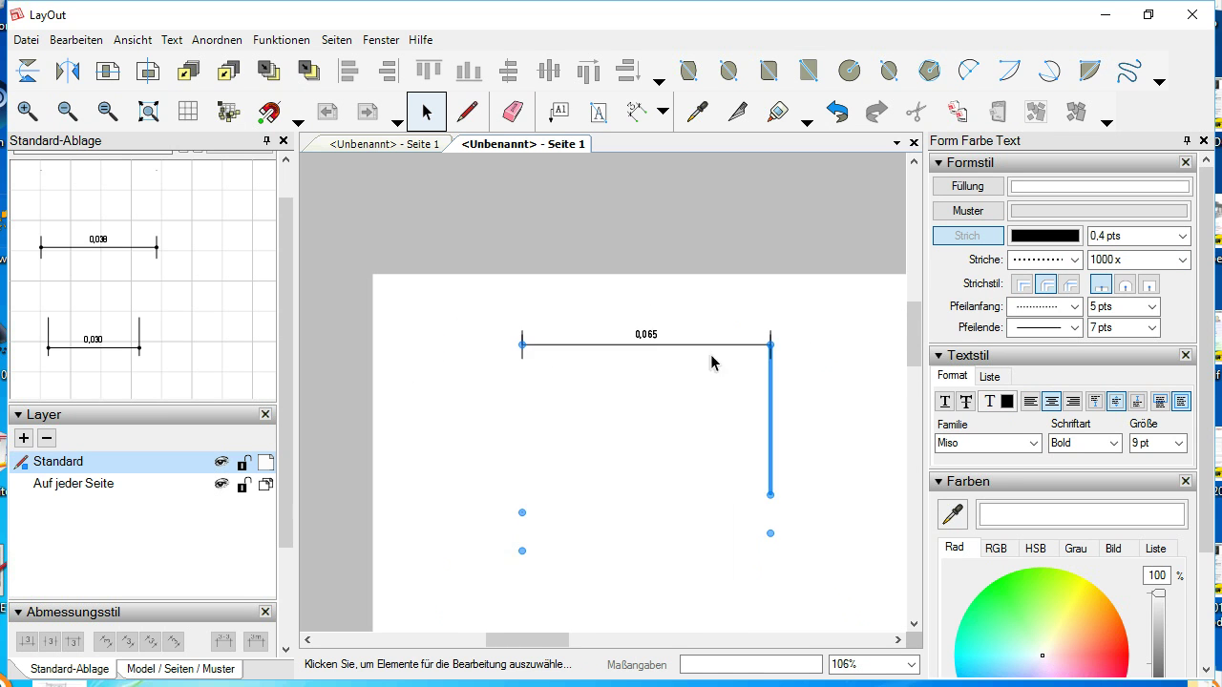
pyautogui.scroll(3, 464, 381)
pyautogui.scroll(-2, 620, 345)
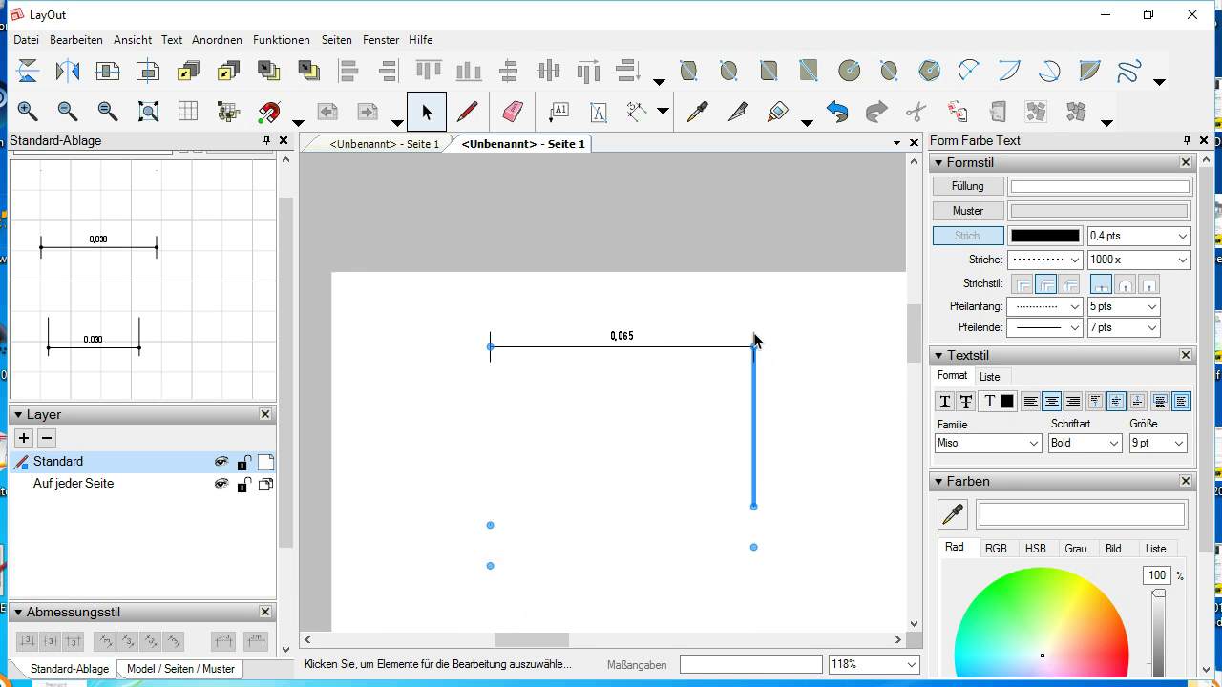
pyautogui.scroll(4, 753, 338)
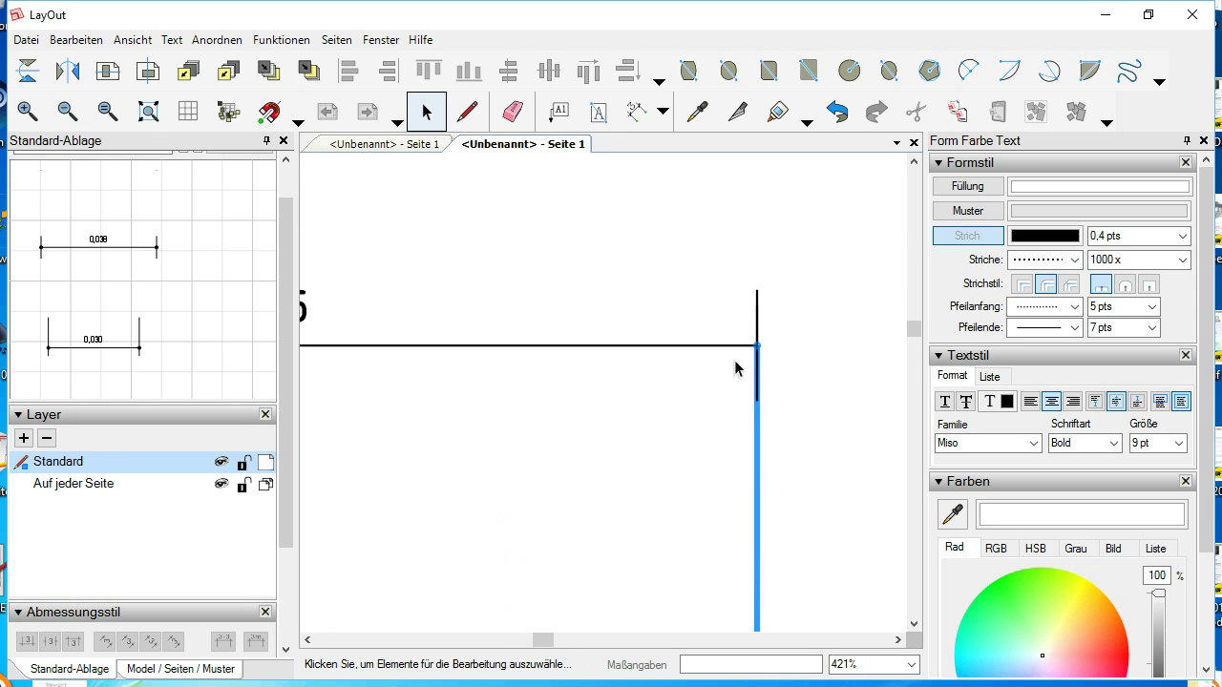
pyautogui.scroll(-1, 758, 354)
pyautogui.scroll(2, 765, 431)
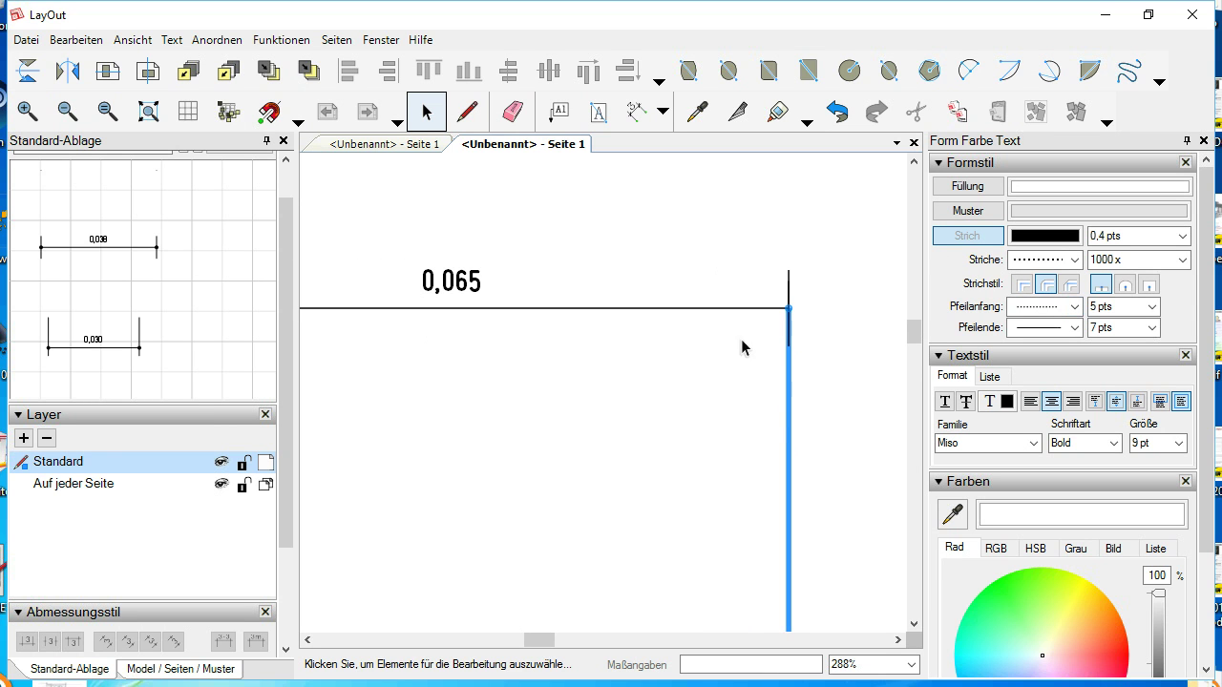
pyautogui.scroll(2, 813, 270)
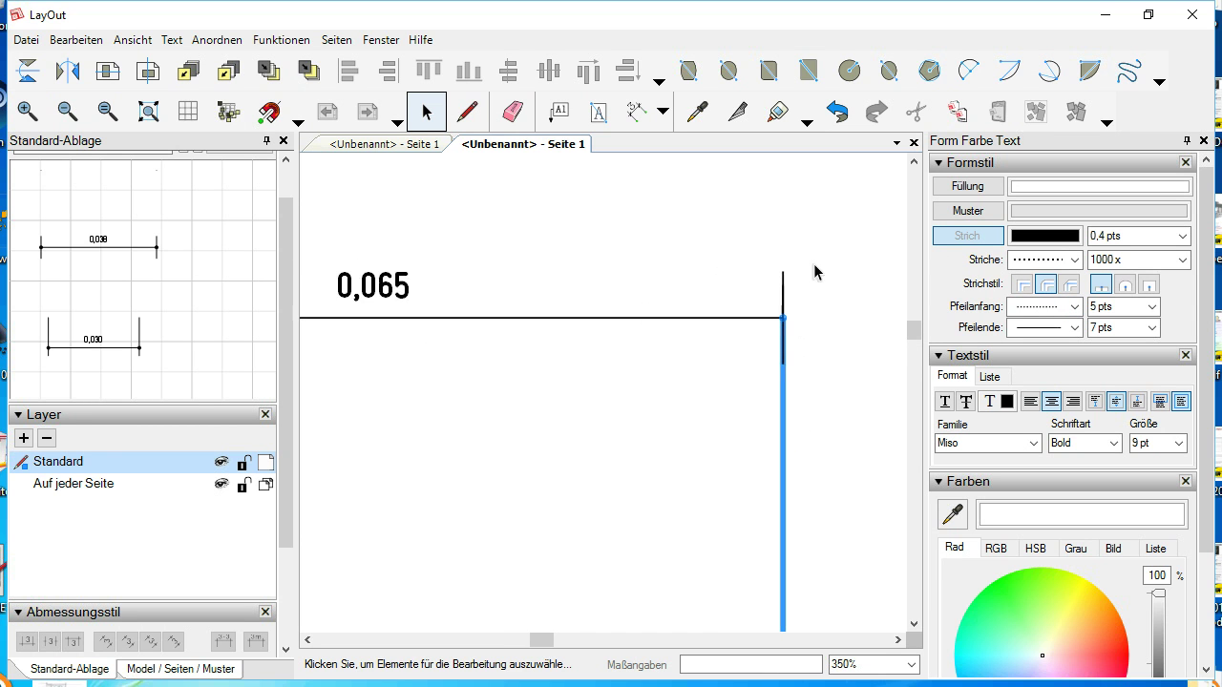
# Give the right extension line a 2 pt filled end dot, keeping Pfeilanfang plain
pyautogui.click(682, 328)
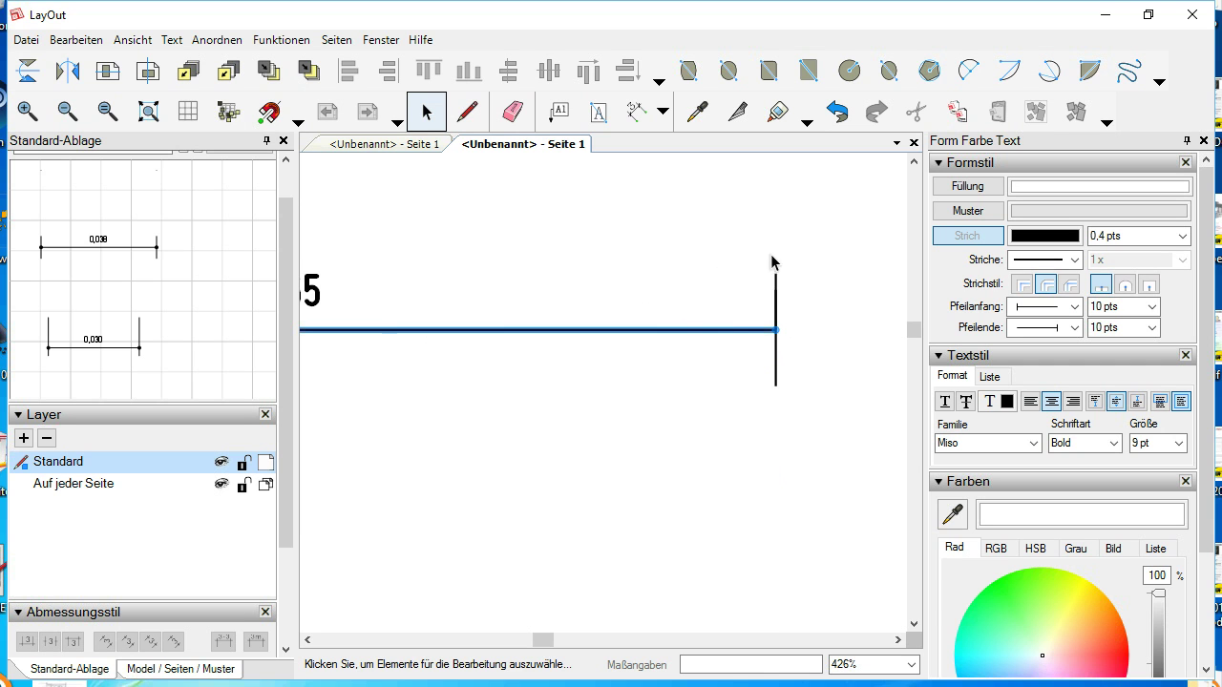
pyautogui.click(775, 359)
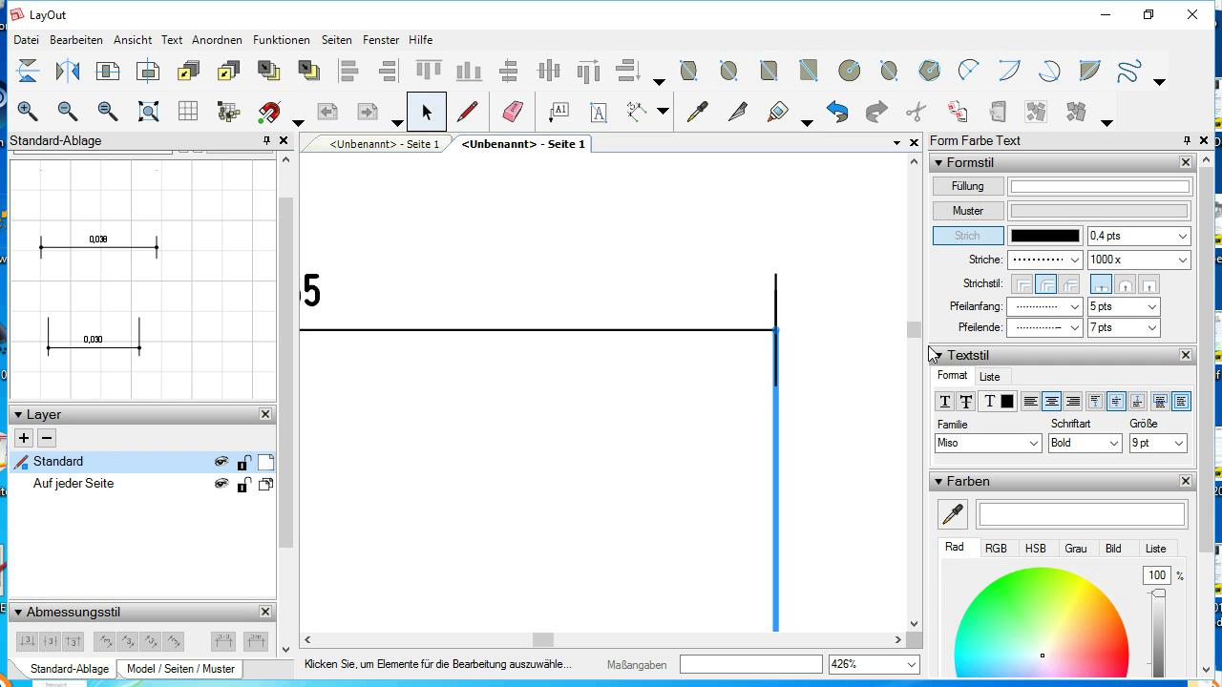
pyautogui.click(1073, 306)
pyautogui.click(1050, 426)
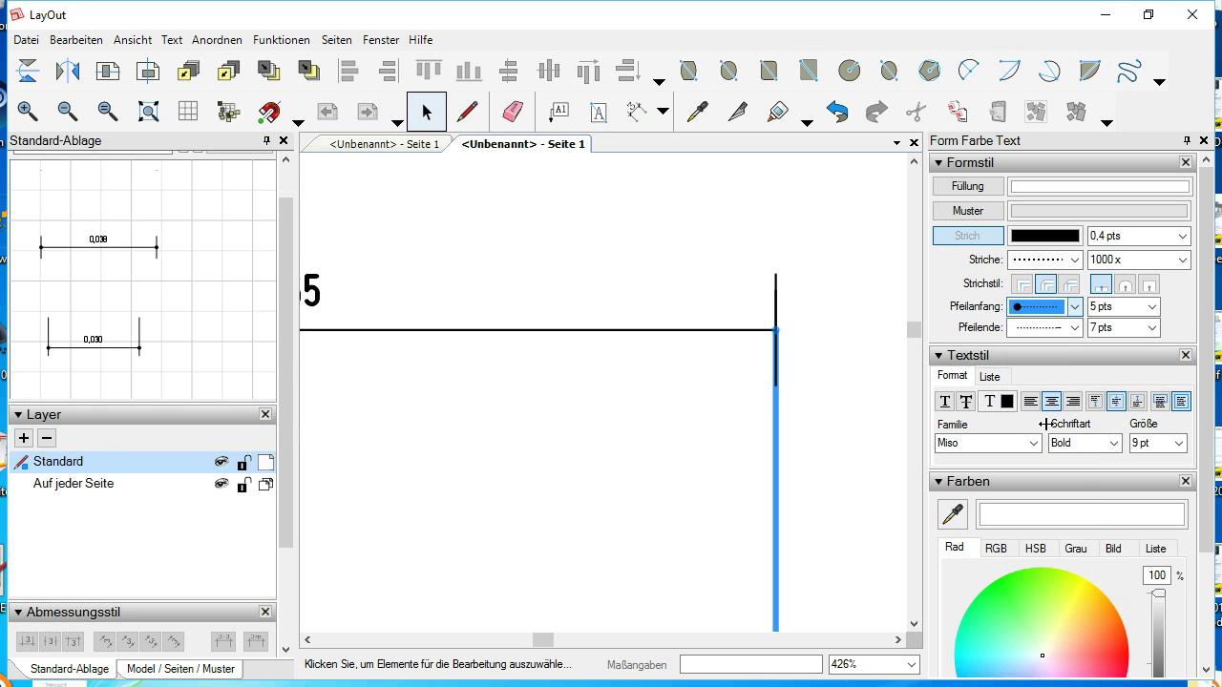
pyautogui.click(1073, 306)
pyautogui.click(1056, 345)
pyautogui.click(1076, 327)
pyautogui.click(1046, 405)
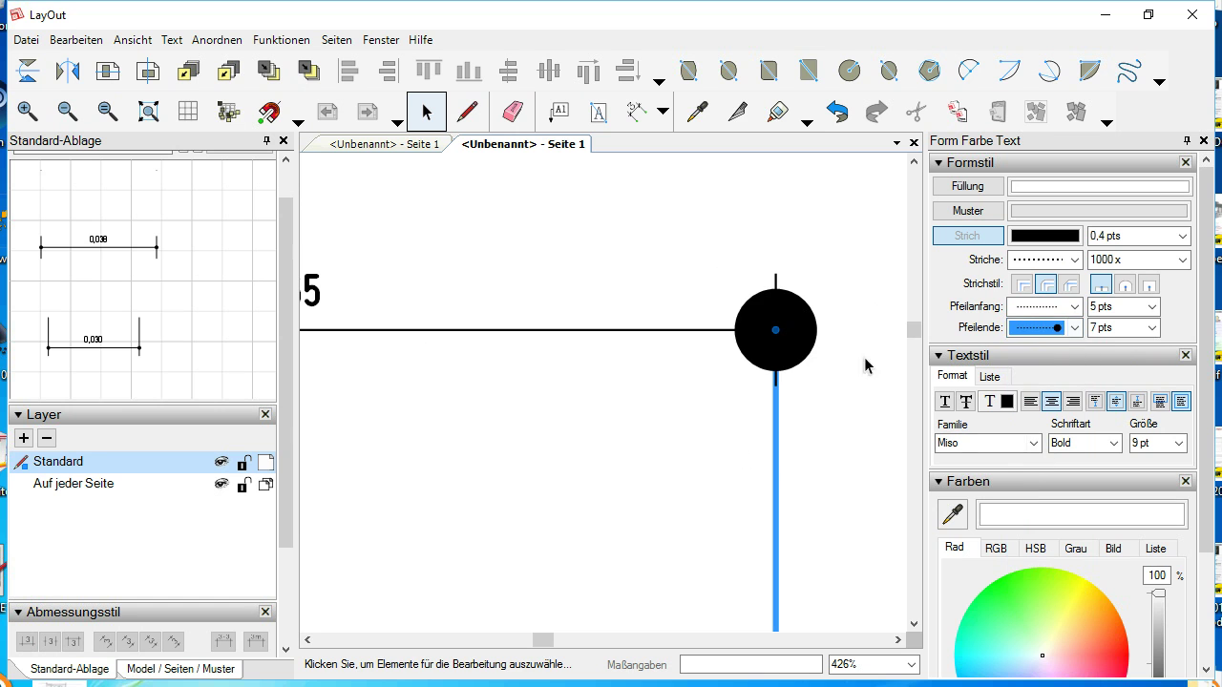
pyautogui.click(1153, 327)
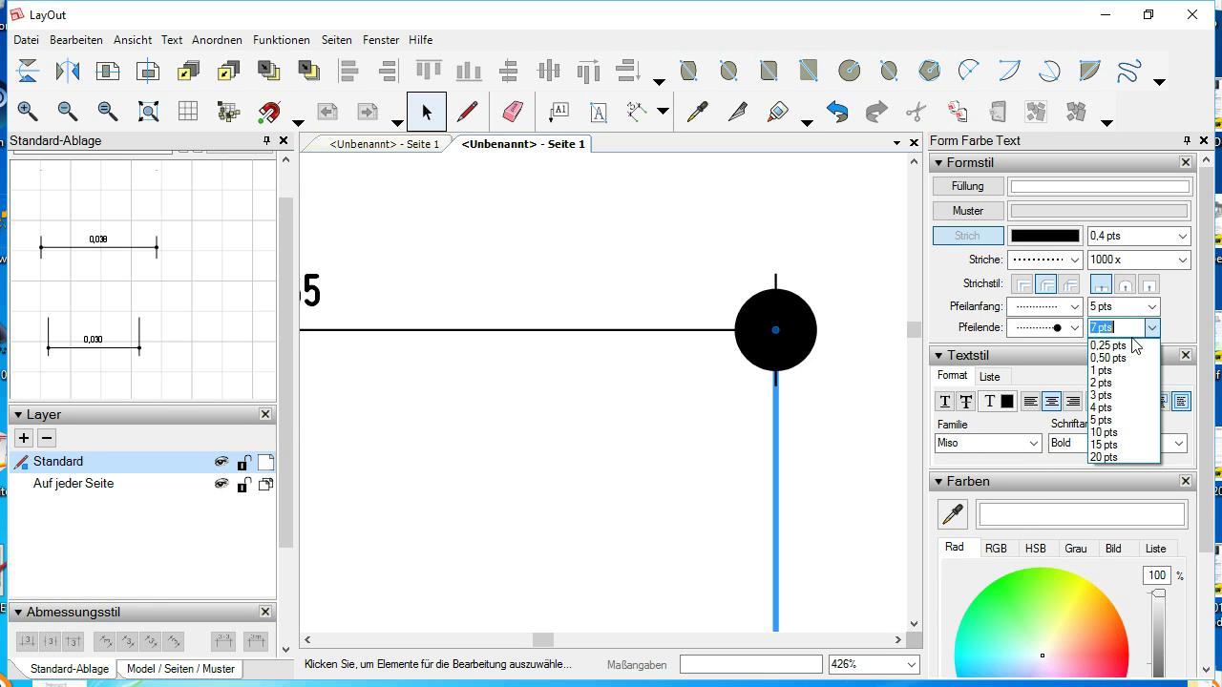
pyautogui.click(1112, 383)
pyautogui.scroll(-6, 849, 348)
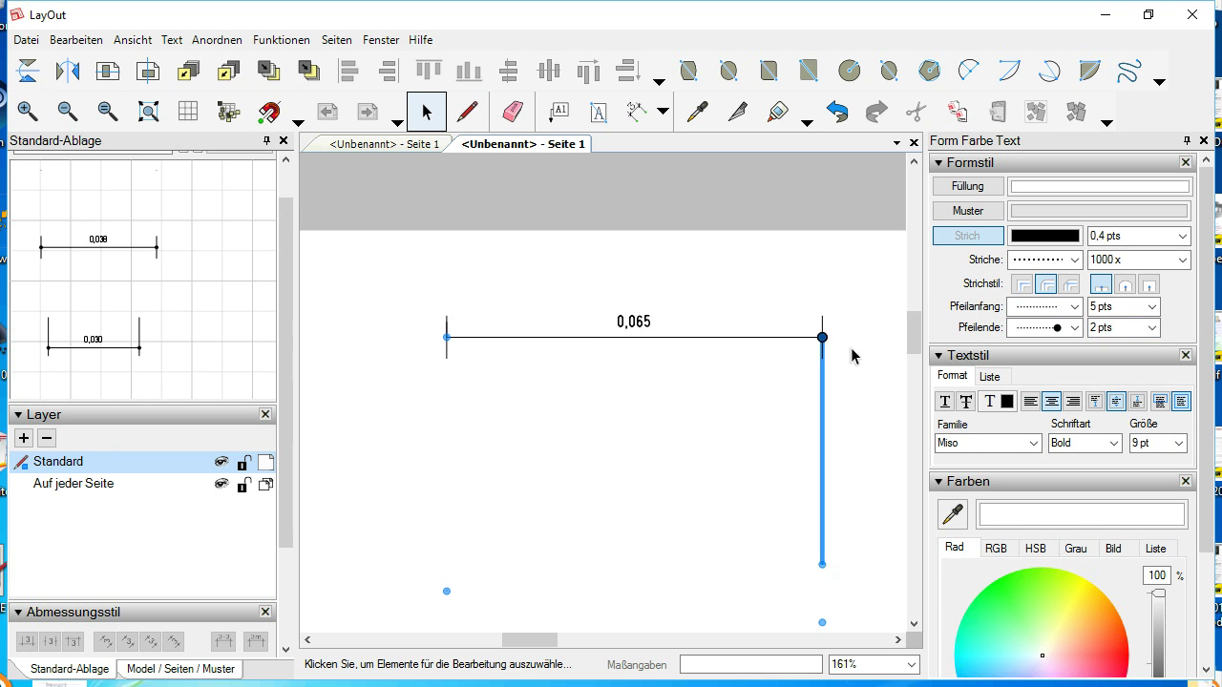
pyautogui.scroll(5, 582, 363)
pyautogui.scroll(1, 605, 364)
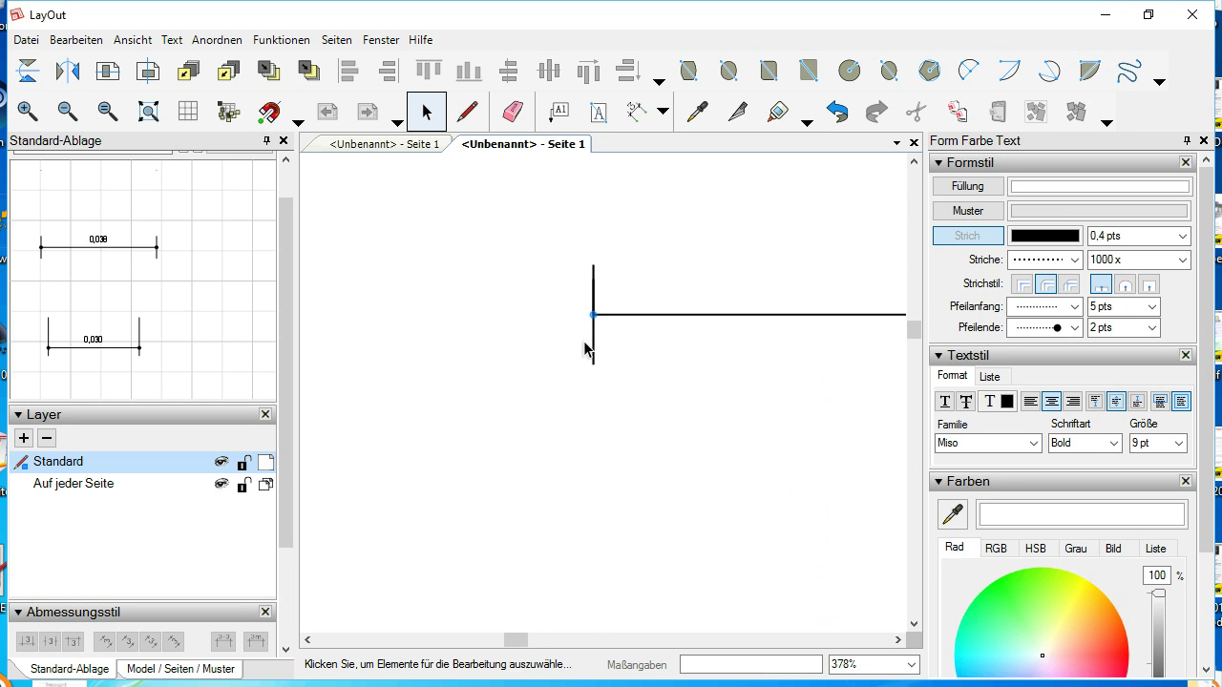
# Give the left extension line the same 2 pt filled dot at its end
pyautogui.click(594, 346)
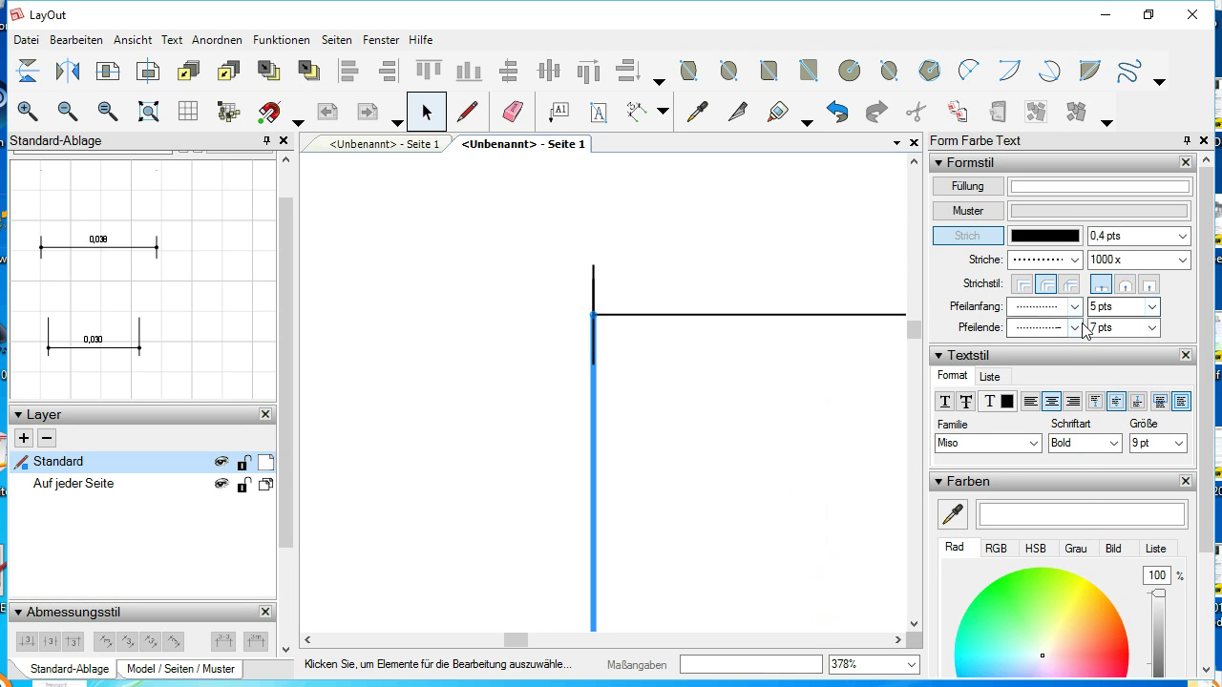
pyautogui.click(1076, 327)
pyautogui.click(1050, 379)
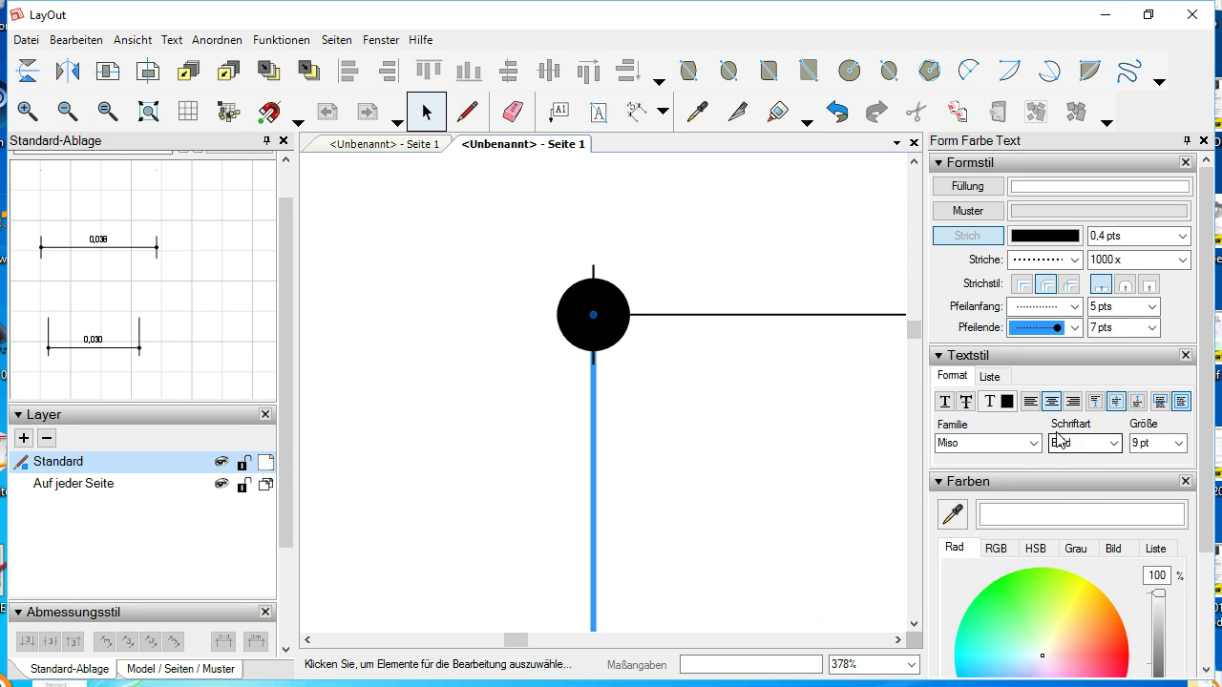
pyautogui.click(1152, 330)
pyautogui.click(1113, 388)
pyautogui.scroll(-1, 371, 347)
pyautogui.scroll(-2, 368, 346)
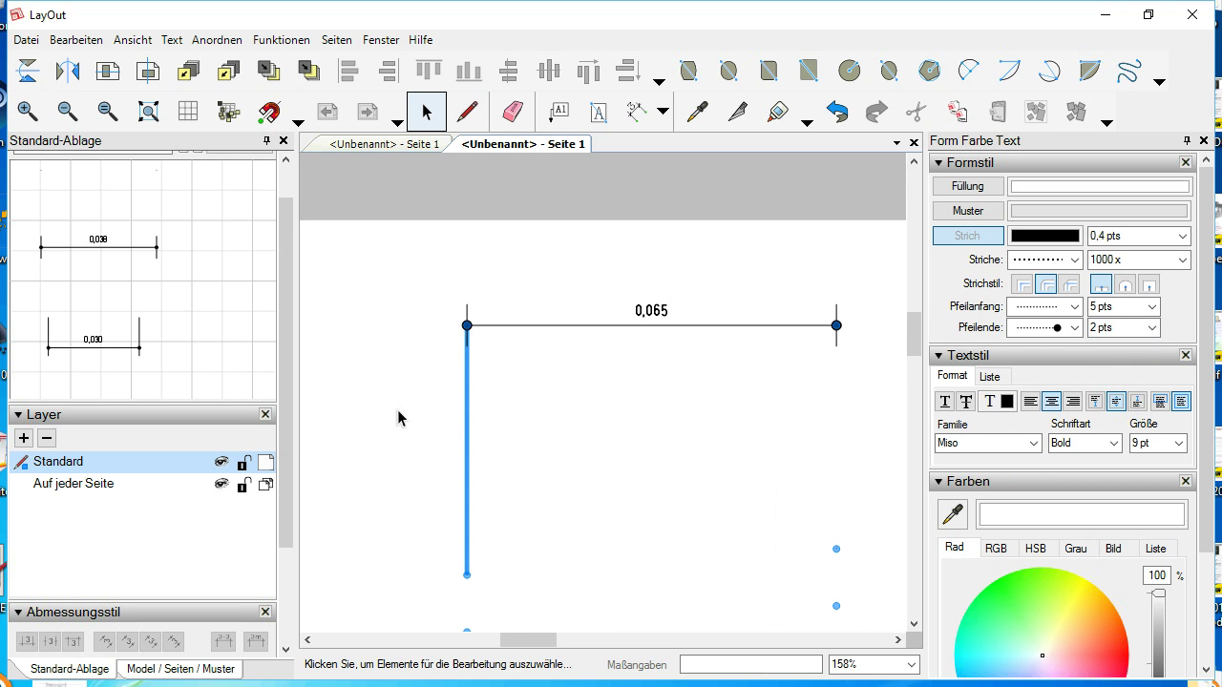
pyautogui.scroll(-1, 487, 415)
pyautogui.scroll(5, 493, 512)
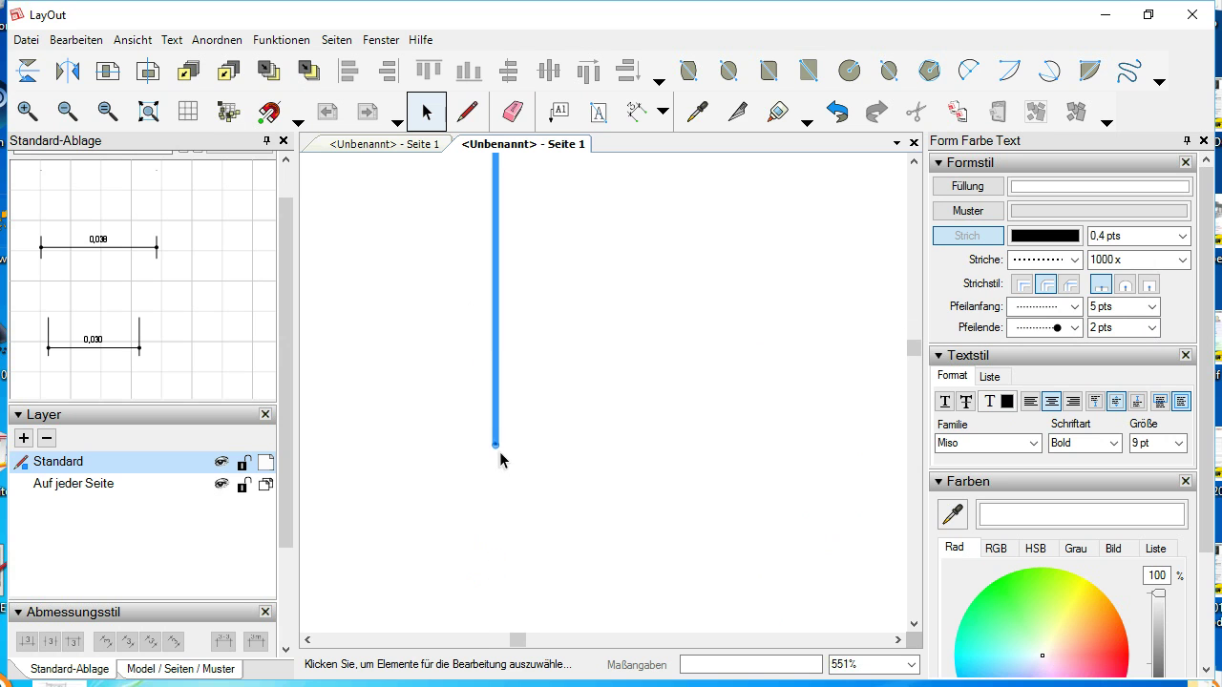
pyautogui.scroll(6, 498, 449)
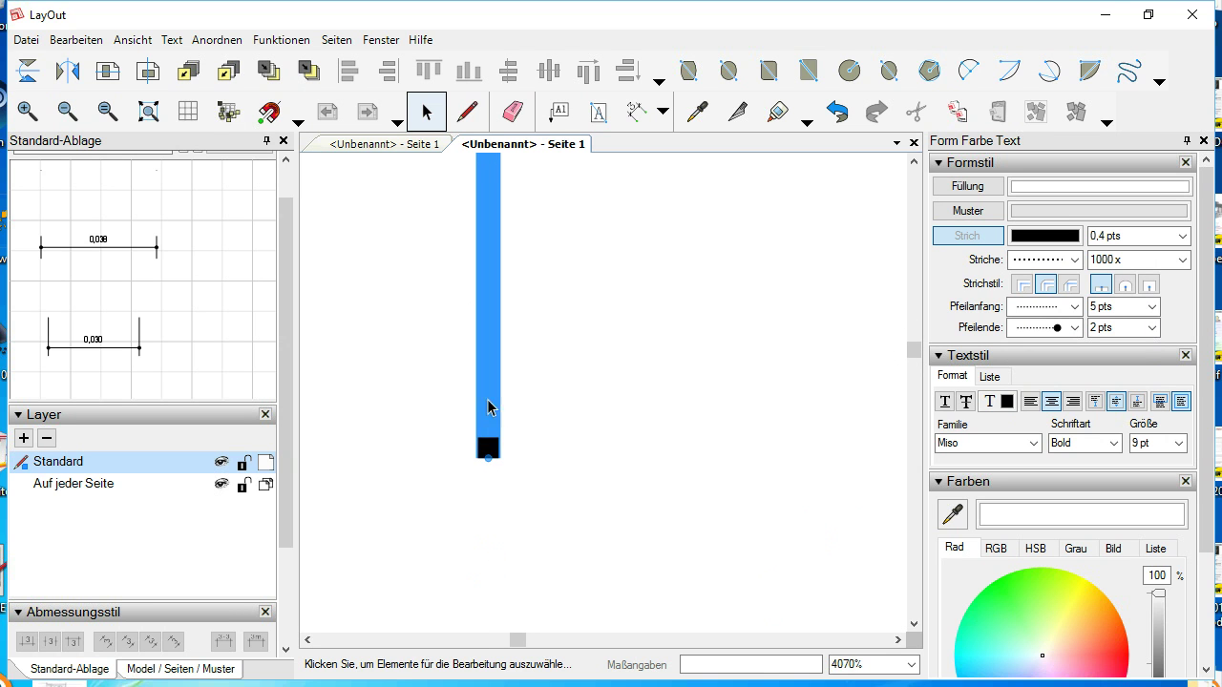
pyautogui.scroll(-5, 468, 191)
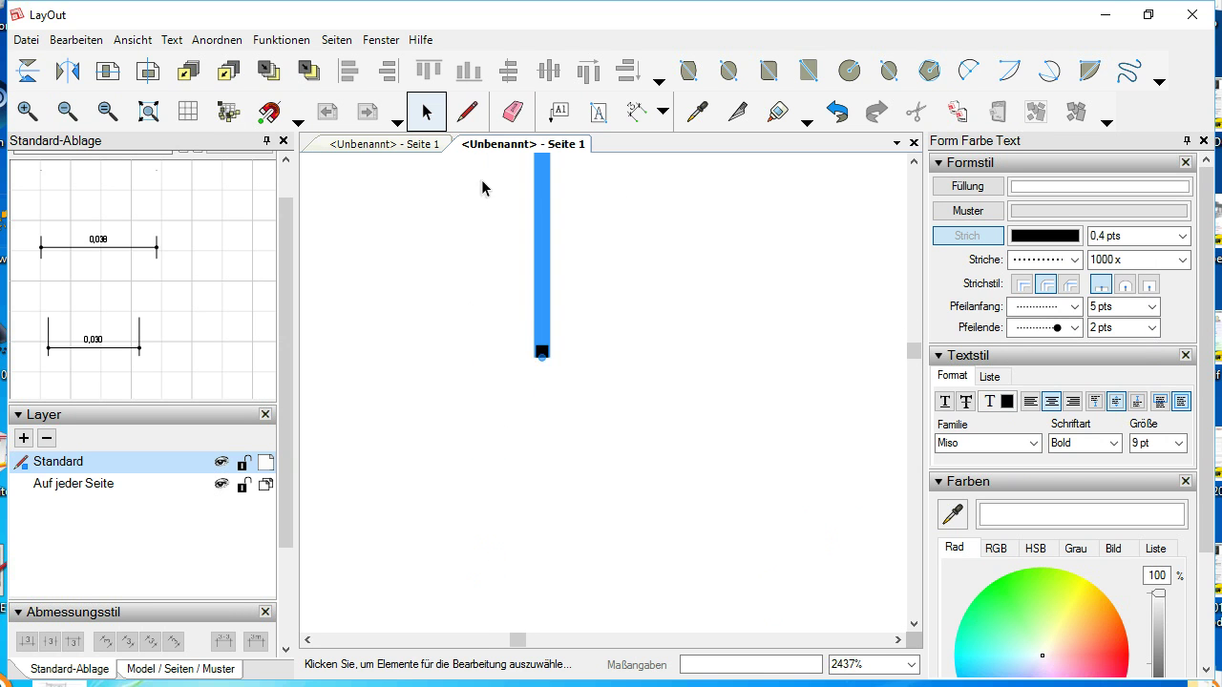
pyautogui.scroll(-1, 471, 283)
# Try lengthening an extension line, then return its endpoint to the original point
pyautogui.moveTo(468, 283); pyautogui.dragTo(470, 540)
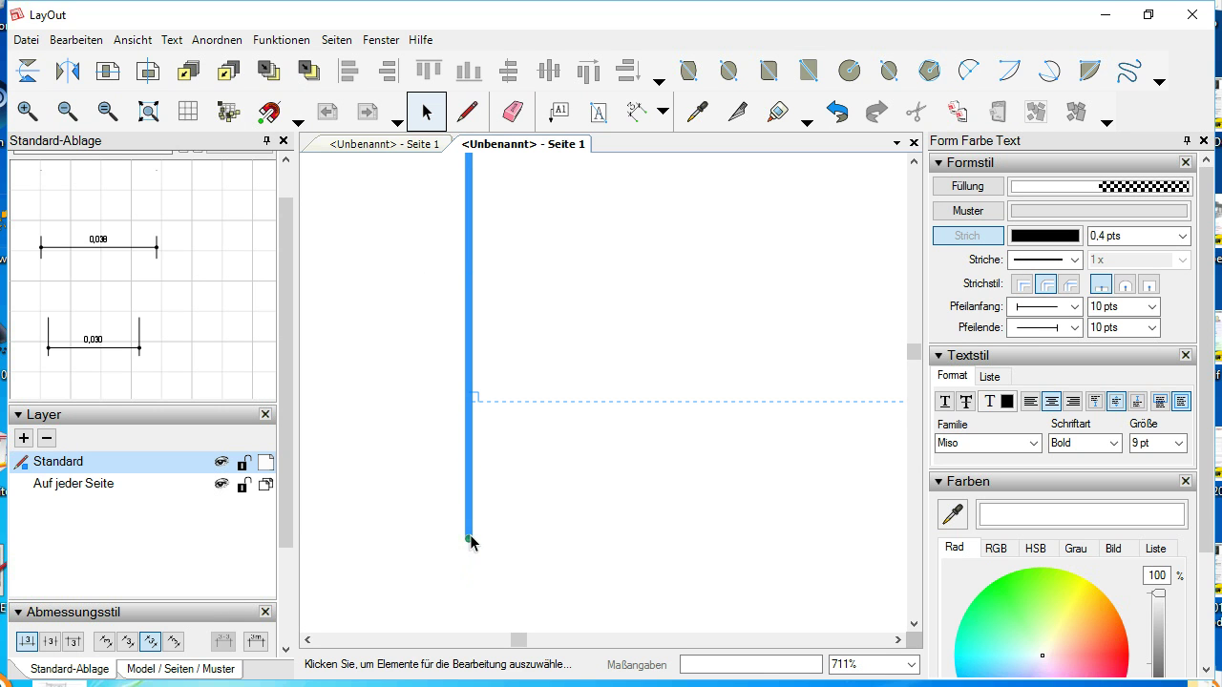
pyautogui.scroll(6, 453, 527)
pyautogui.moveTo(475, 521); pyautogui.dragTo(475, 468)
pyautogui.scroll(2, 437, 485)
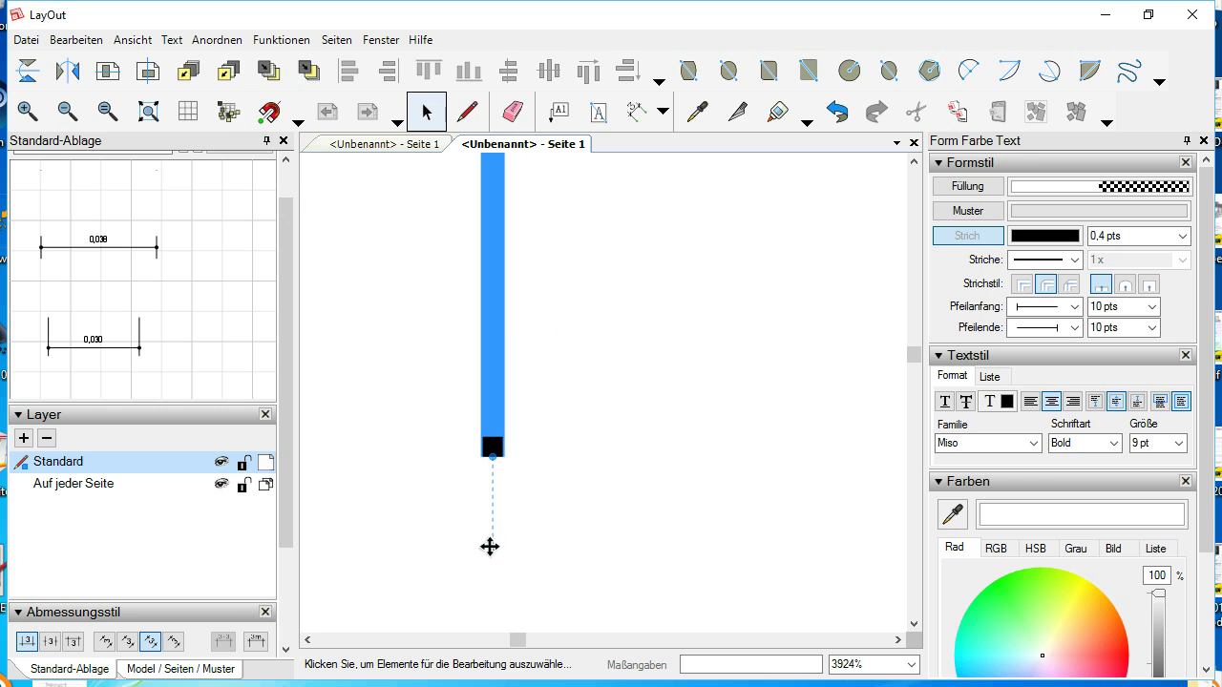
pyautogui.moveTo(492, 544); pyautogui.dragTo(514, 525)
pyautogui.moveTo(514, 428); pyautogui.dragTo(514, 523)
pyautogui.scroll(-6, 442, 535)
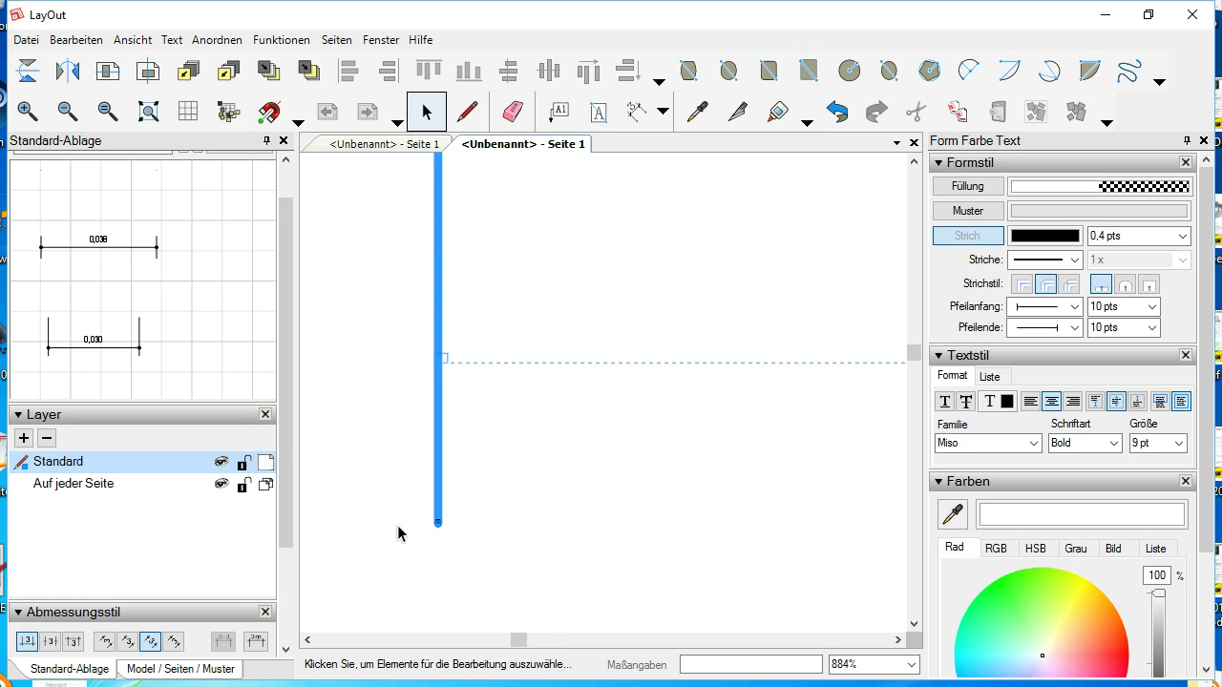
pyautogui.scroll(-2, 423, 518)
pyautogui.scroll(3, 808, 420)
pyautogui.scroll(1, 804, 438)
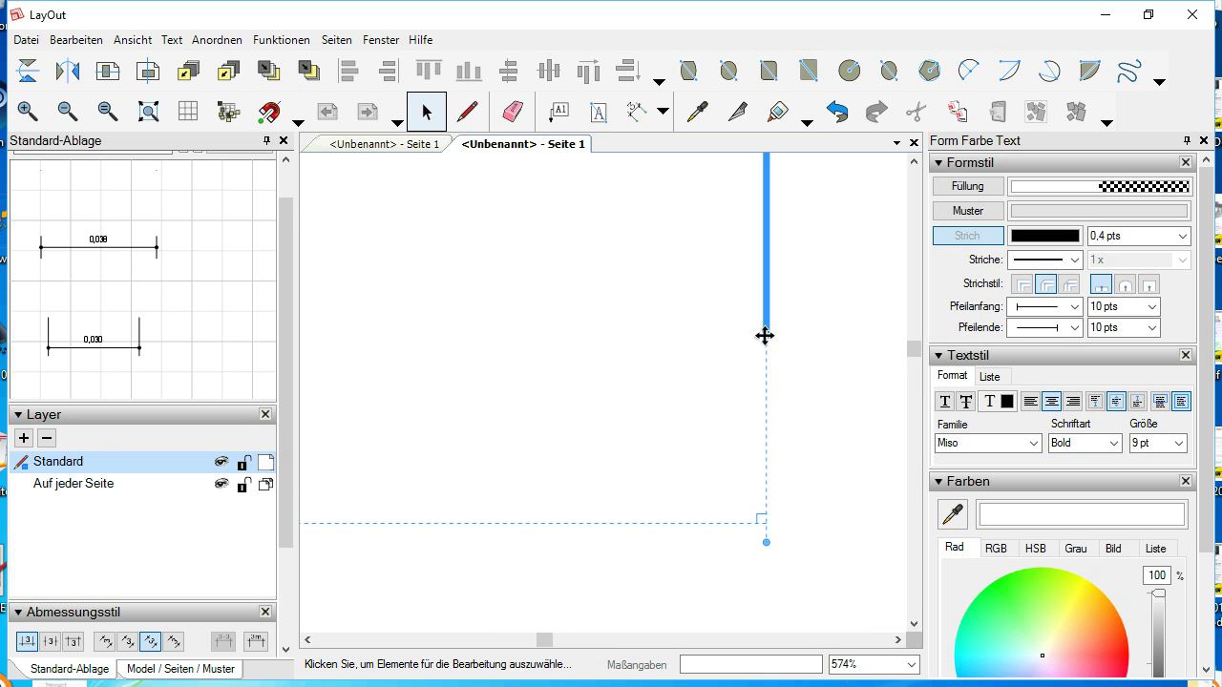
# Extend the right extension line down to the dashed guide corner and reselect the dimension to check
pyautogui.moveTo(765, 340); pyautogui.dragTo(774, 527)
pyautogui.scroll(-12, 802, 546)
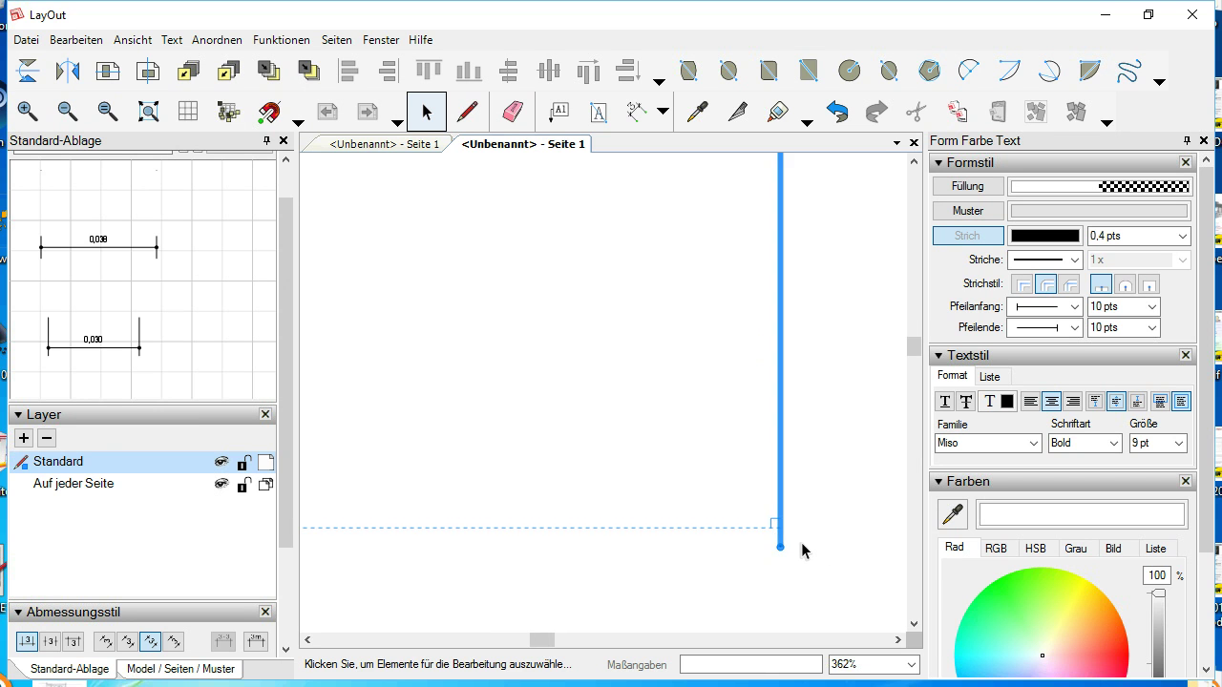
pyautogui.scroll(3, 737, 509)
pyautogui.click(405, 277)
pyautogui.click(655, 334)
pyautogui.scroll(-1, 622, 478)
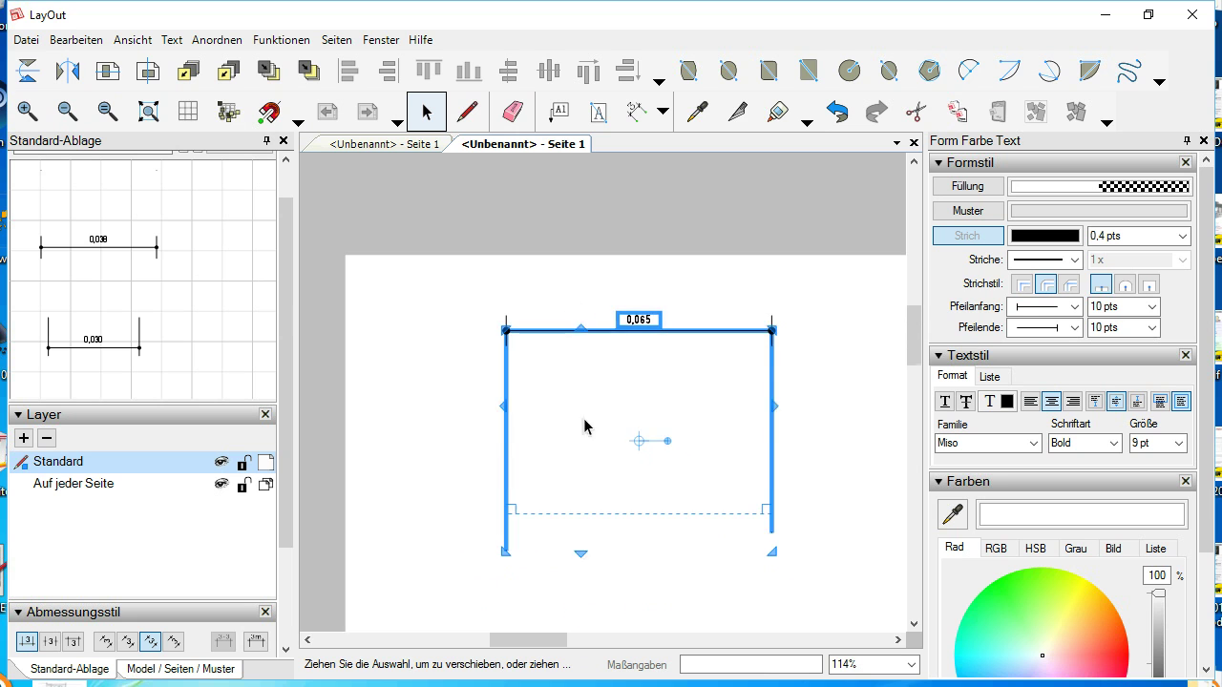
# Window-select all the old dimensions and delete them
pyautogui.click(449, 477)
pyautogui.scroll(6, 506, 572)
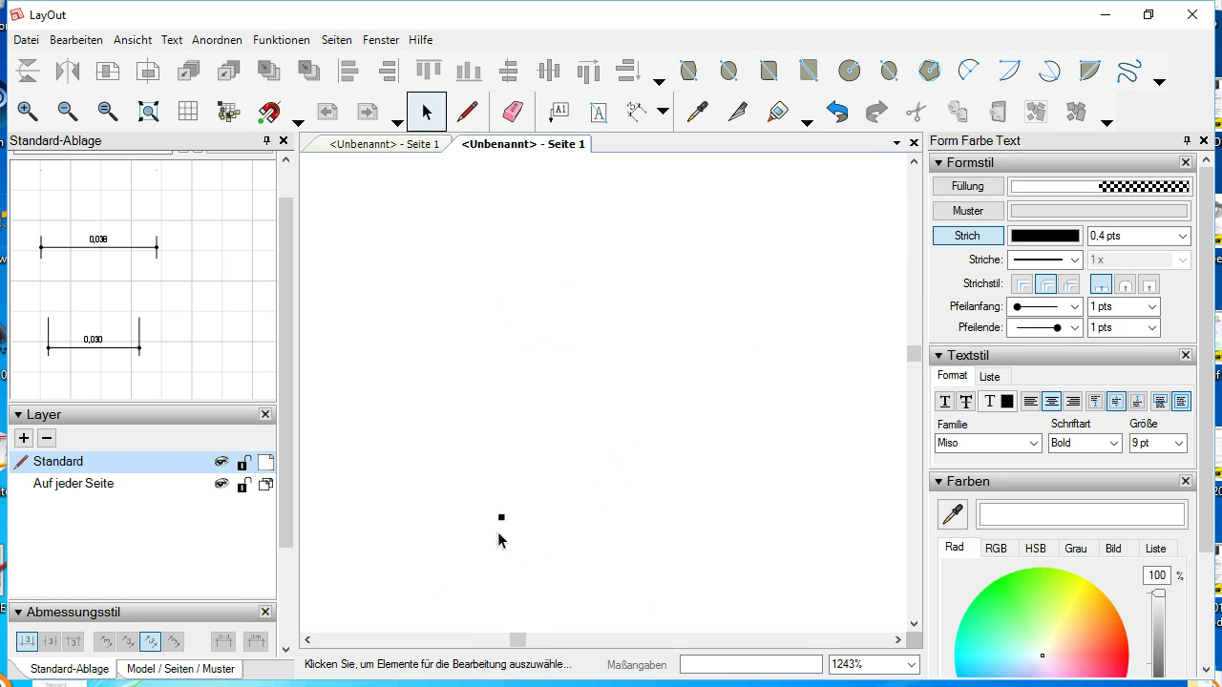
pyautogui.scroll(-3, 502, 554)
pyautogui.scroll(-8, 407, 491)
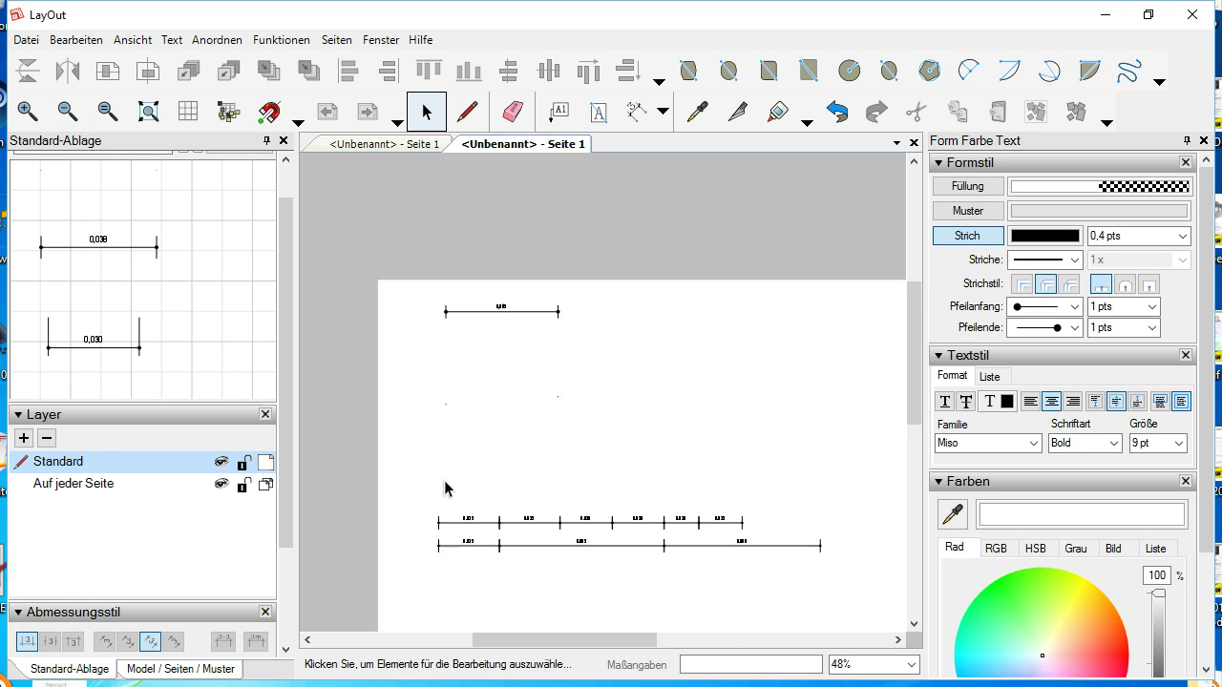
pyautogui.scroll(-2, 471, 621)
pyautogui.scroll(4, 473, 587)
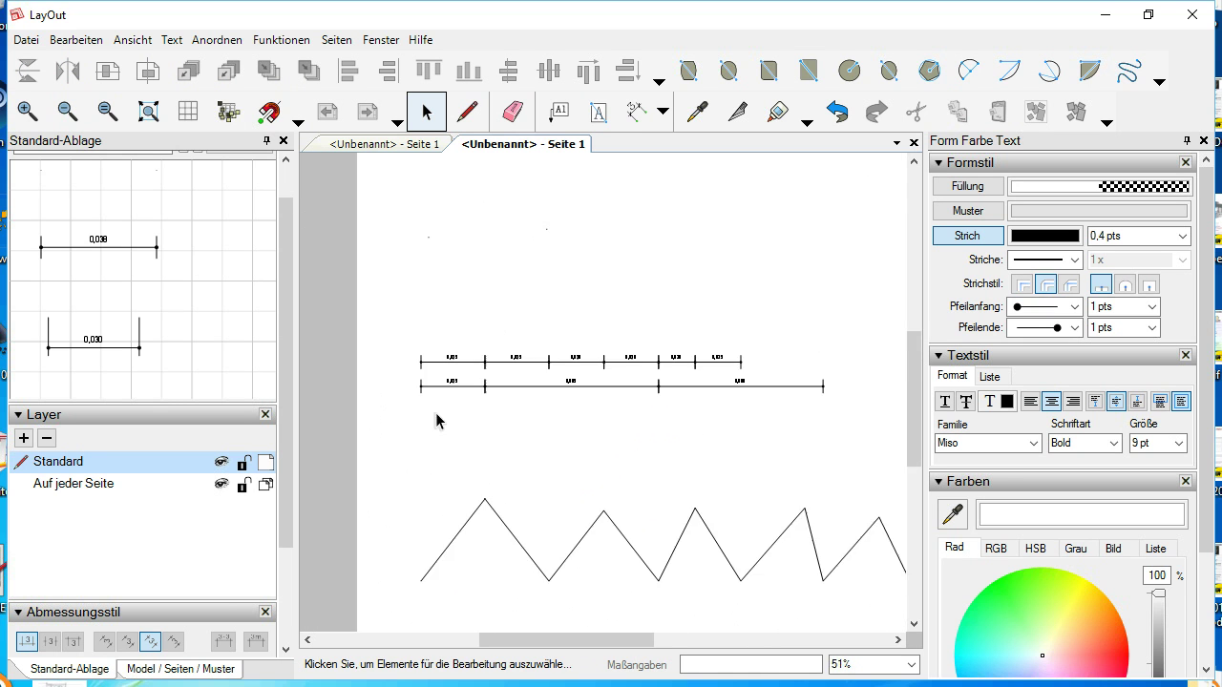
pyautogui.moveTo(729, 409); pyautogui.dragTo(428, 341)
pyautogui.press('Delete')
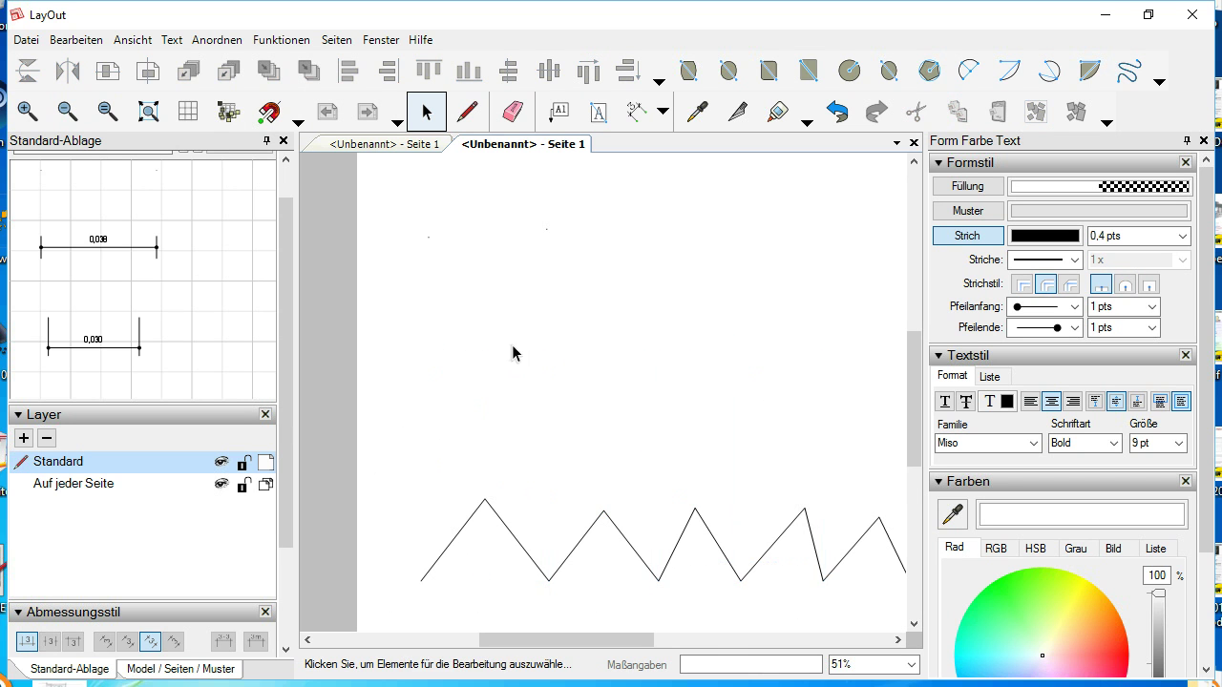
pyautogui.scroll(-2, 531, 234)
pyautogui.scroll(1, 503, 227)
# Sample the remaining dimension's style with the Style tool
pyautogui.click(506, 225)
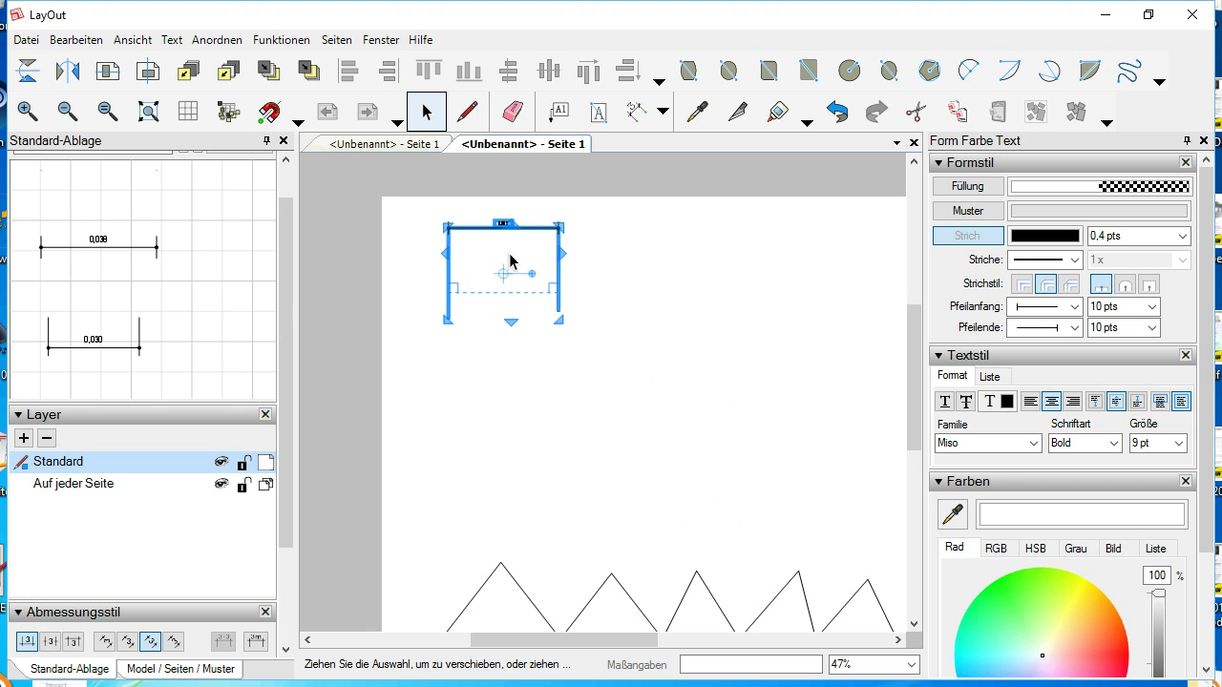
pyautogui.click(700, 291)
pyautogui.click(699, 113)
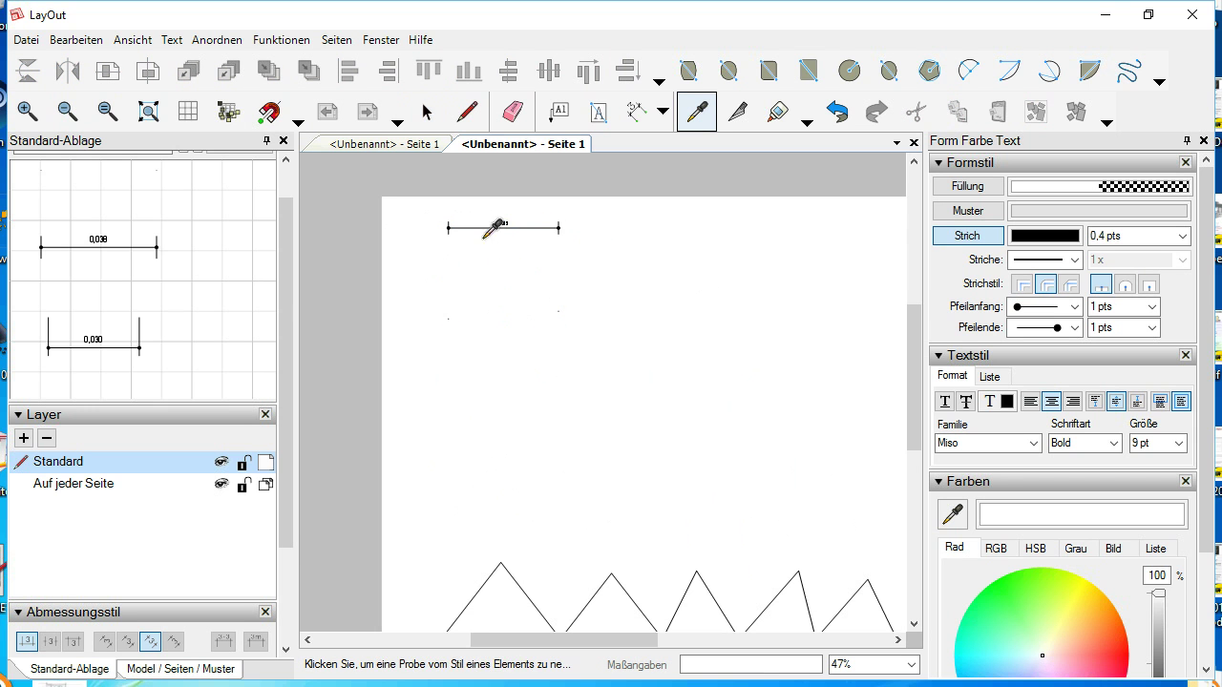
pyautogui.click(636, 112)
pyautogui.scroll(1, 458, 498)
# Draw a chained dimension row above the zigzag from its left end to its last peak
pyautogui.click(453, 509)
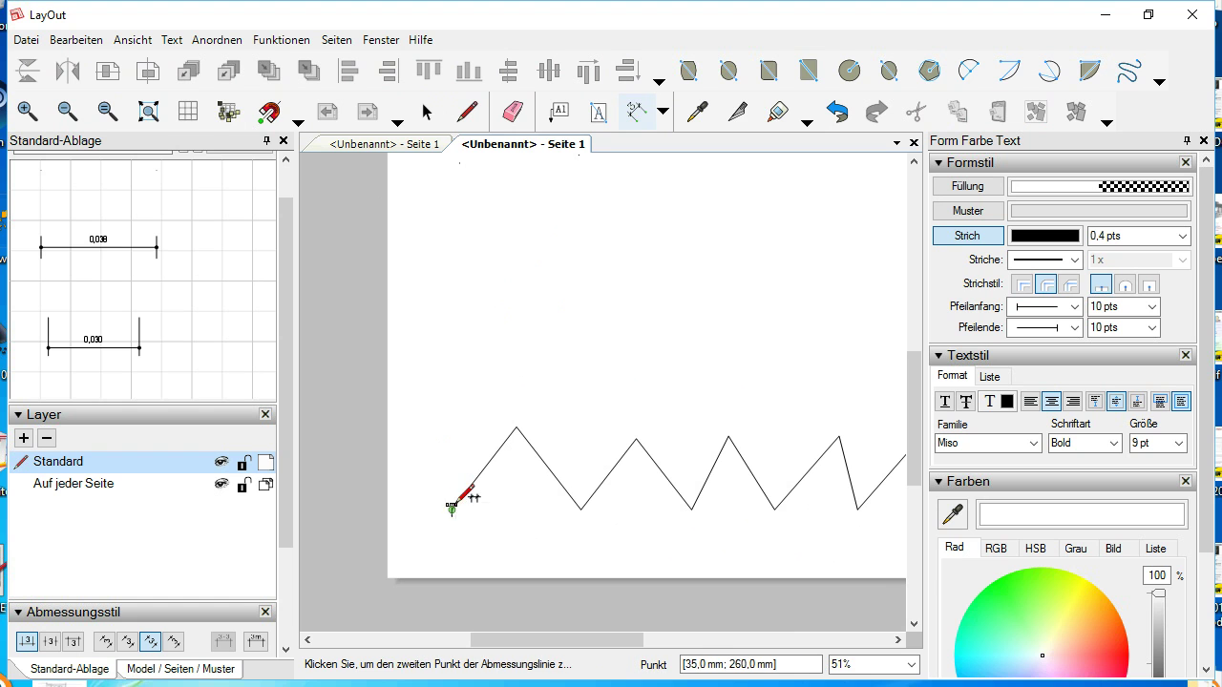
pyautogui.click(581, 509)
pyautogui.click(657, 296)
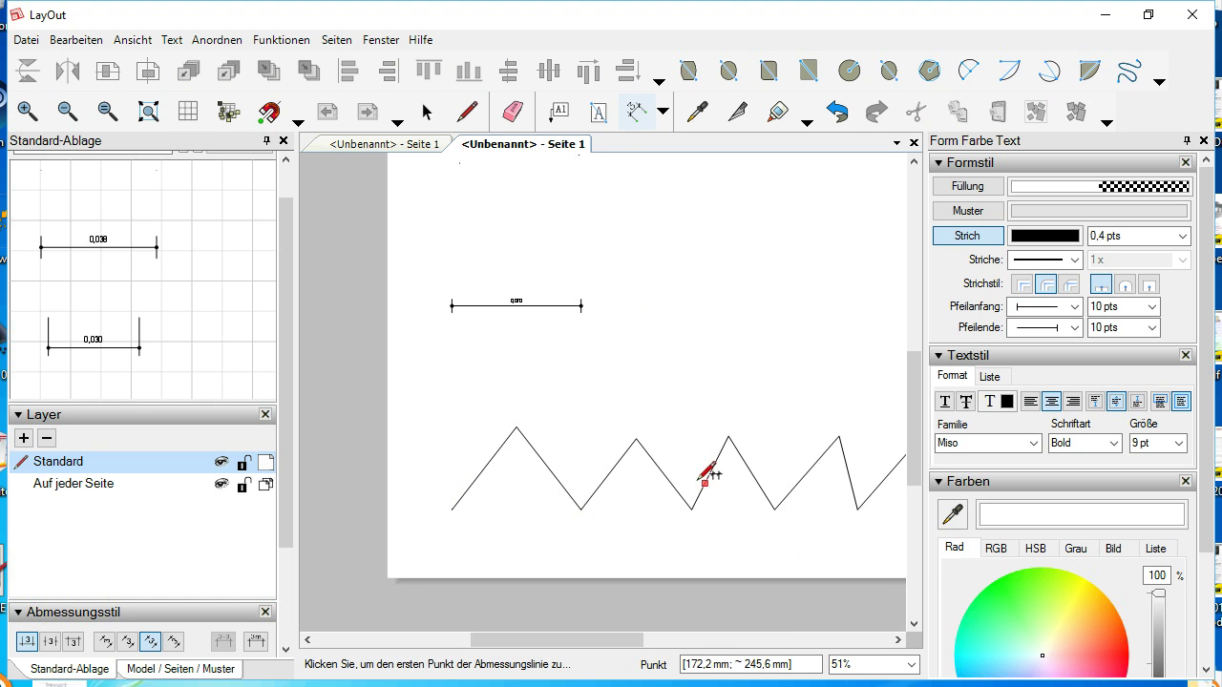
pyautogui.doubleClick(728, 437)
pyautogui.scroll(-2, 673, 449)
pyautogui.doubleClick(771, 413)
pyautogui.scroll(1, 802, 399)
pyautogui.doubleClick(846, 417)
pyautogui.scroll(2, 711, 465)
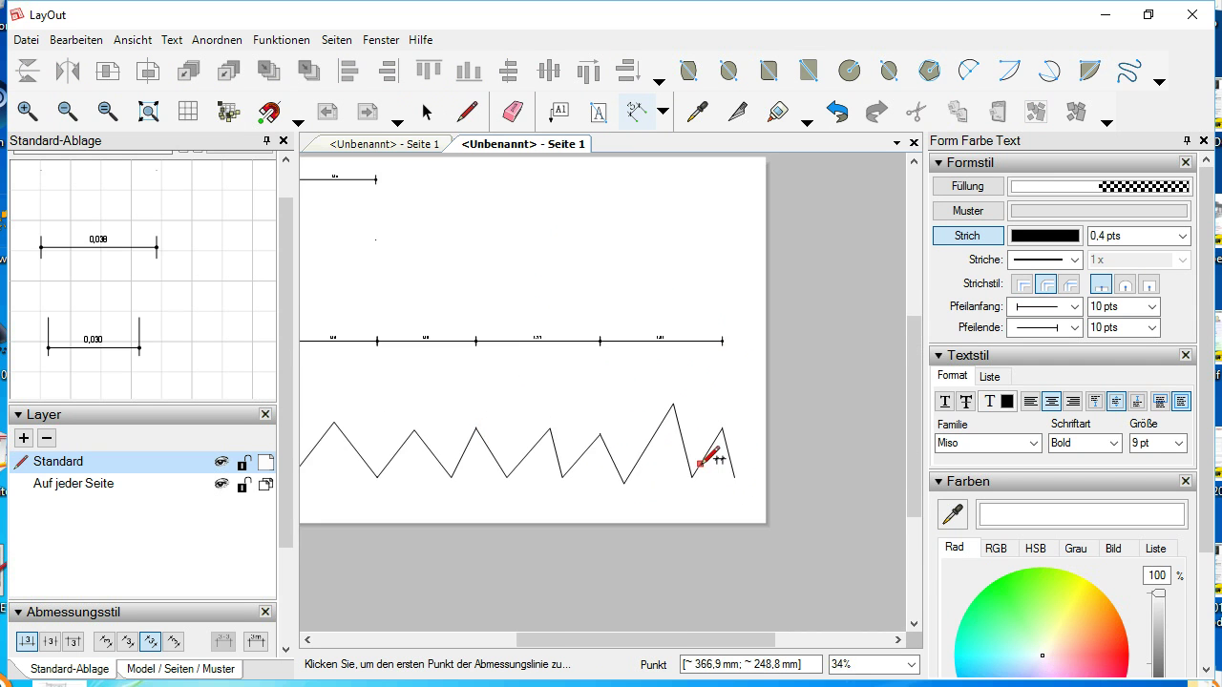
# Chain finer dimensions from the zigzag's start across each peak and valley, 0,035 down to 0,020
pyautogui.scroll(-2, 766, 483)
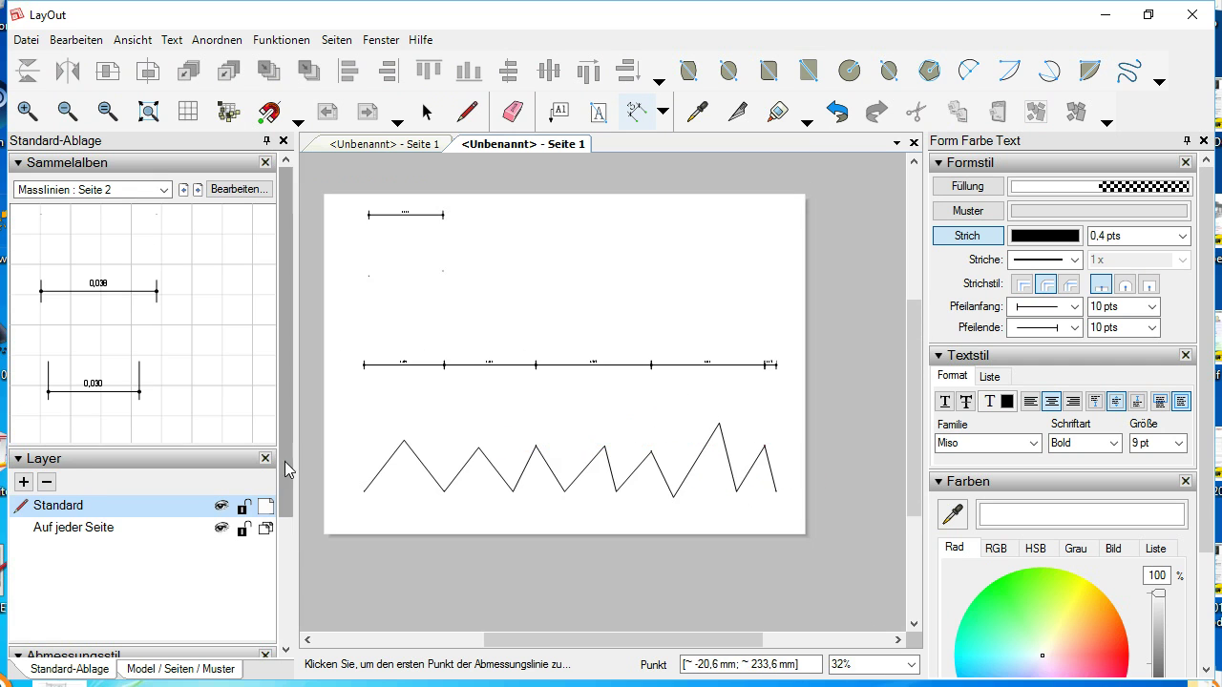
pyautogui.scroll(3, 372, 444)
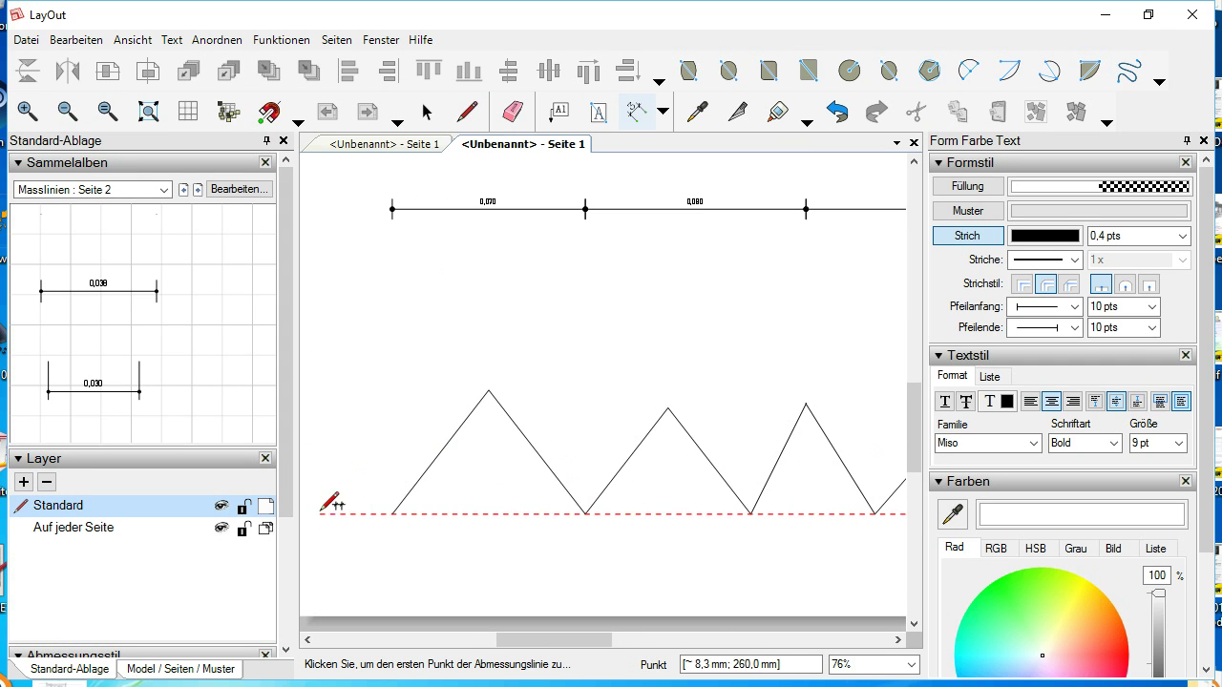
pyautogui.click(393, 514)
pyautogui.click(489, 389)
pyautogui.scroll(-2, 489, 389)
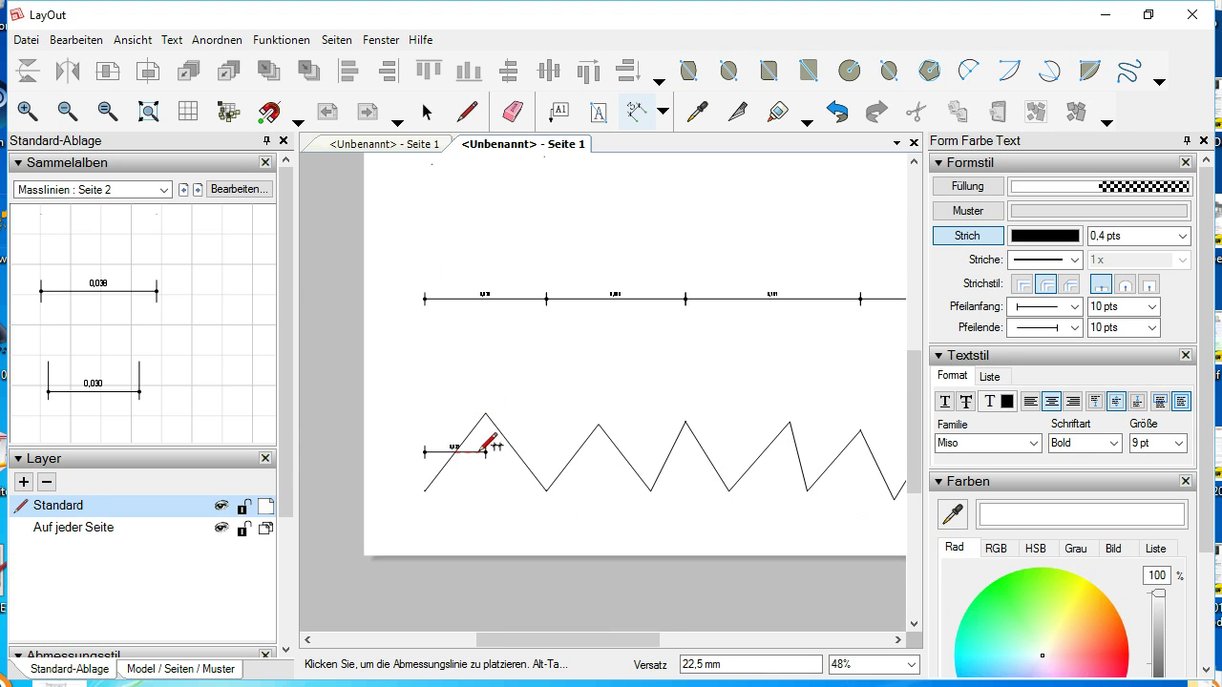
pyautogui.click(497, 252)
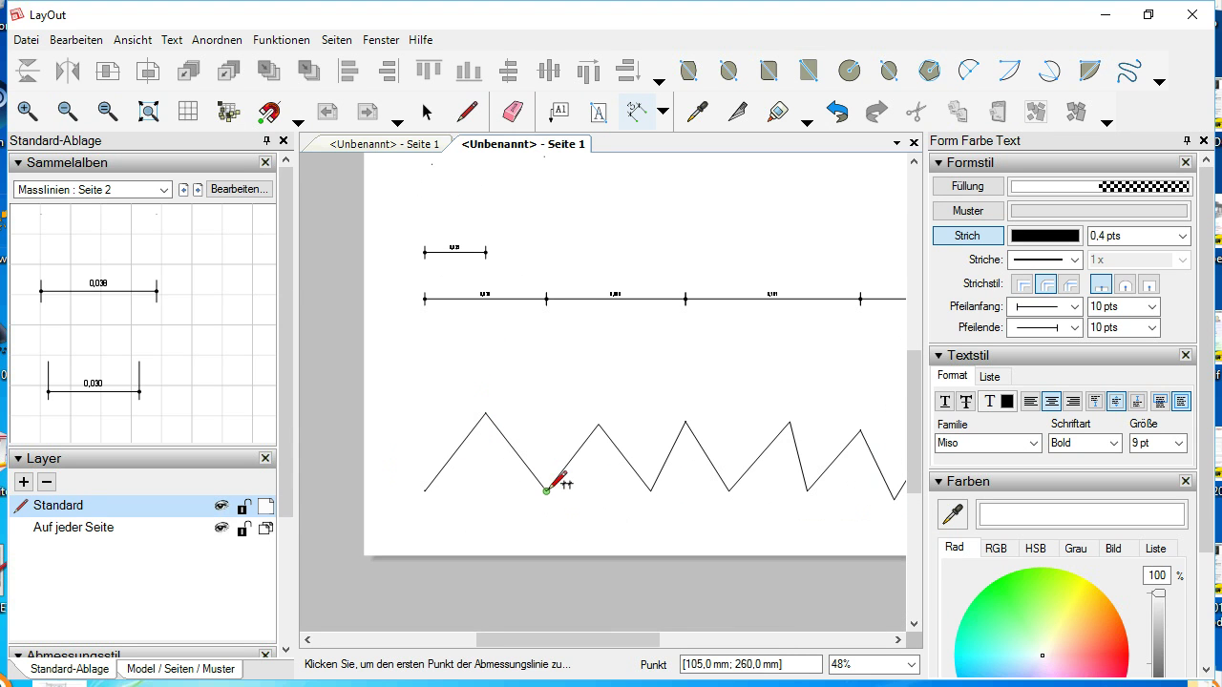
pyautogui.doubleClick(599, 424)
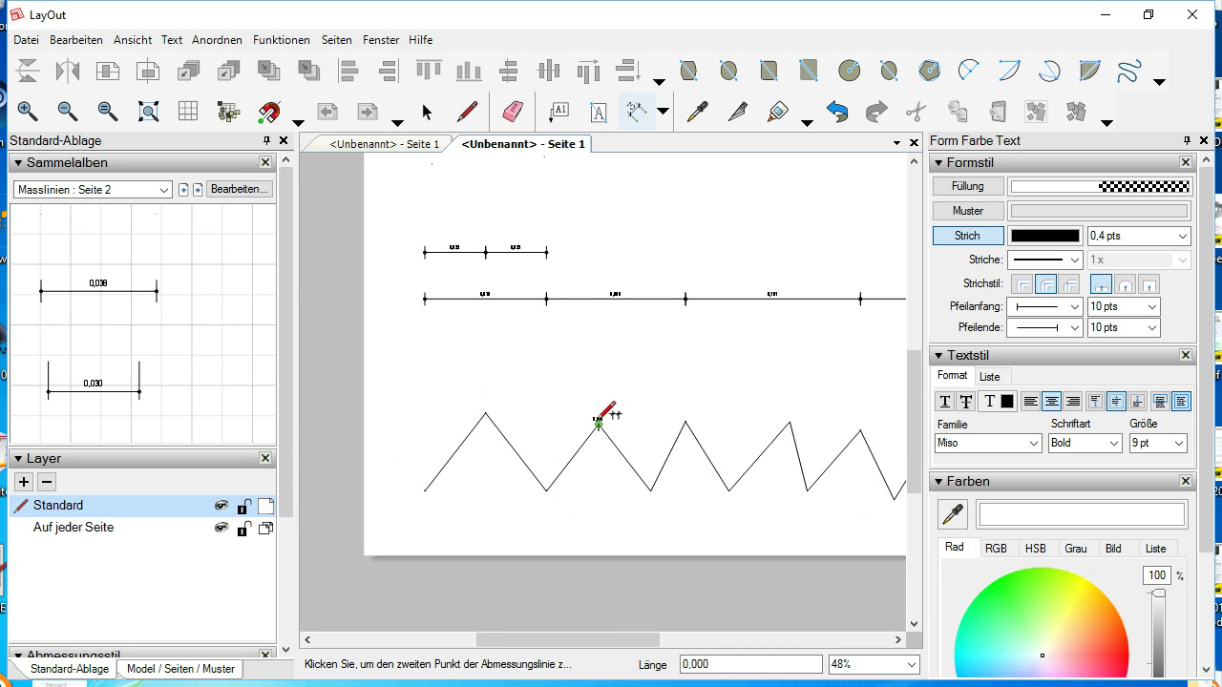
pyautogui.click(650, 490)
pyautogui.doubleClick(650, 490)
pyautogui.doubleClick(685, 421)
pyautogui.doubleClick(729, 491)
pyautogui.doubleClick(791, 421)
pyautogui.scroll(5, 428, 264)
pyautogui.scroll(1, 429, 265)
pyautogui.scroll(-7, 429, 265)
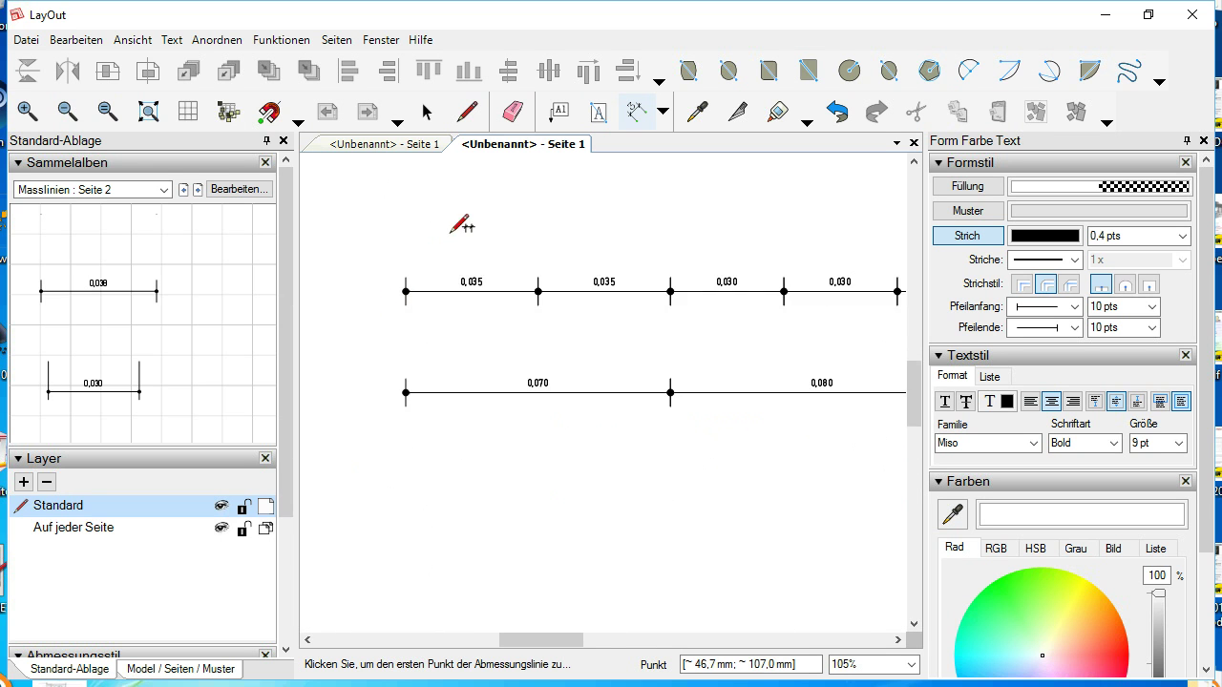
pyautogui.click(427, 111)
# Select the 0,070 dimension and zoom in on its left extension line endpoint
pyautogui.scroll(3, 426, 448)
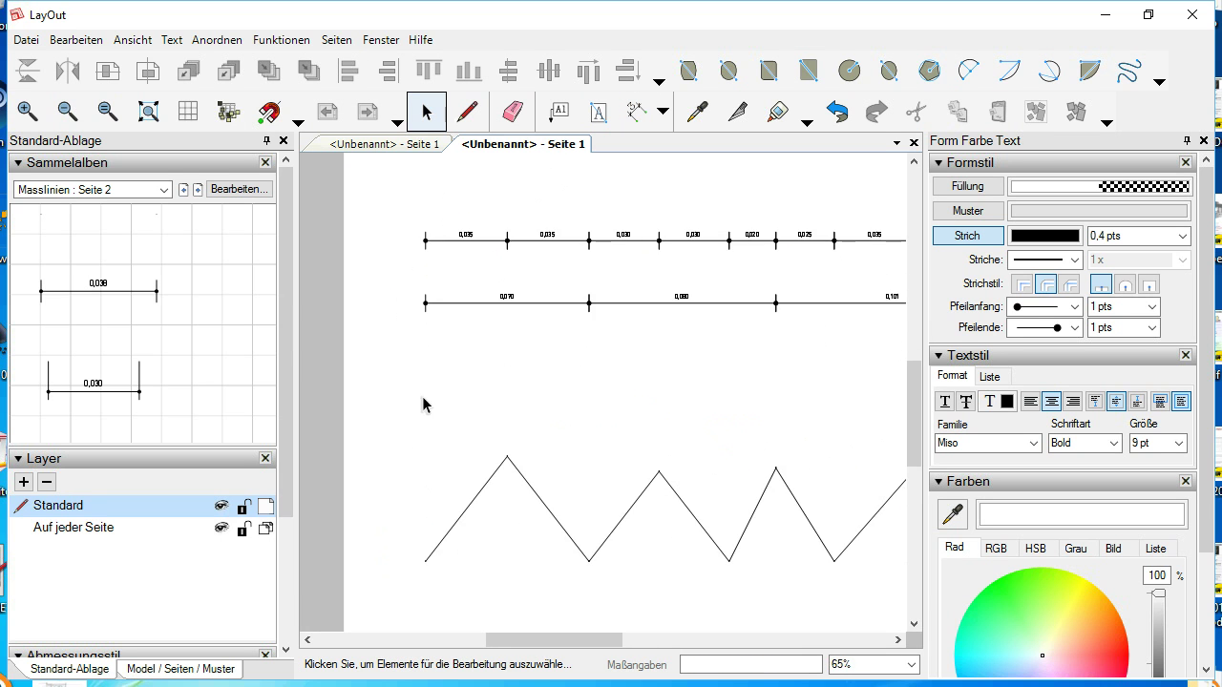
pyautogui.scroll(-2, 426, 520)
pyautogui.click(482, 325)
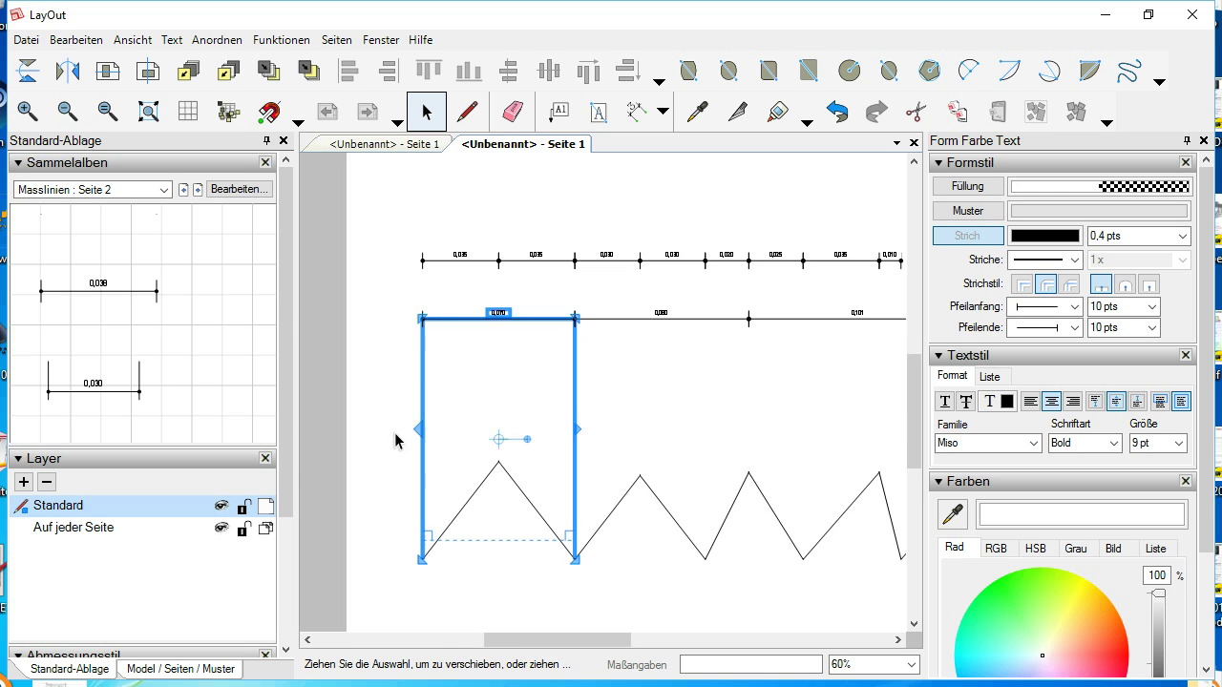
pyautogui.scroll(8, 435, 277)
pyautogui.scroll(3, 439, 212)
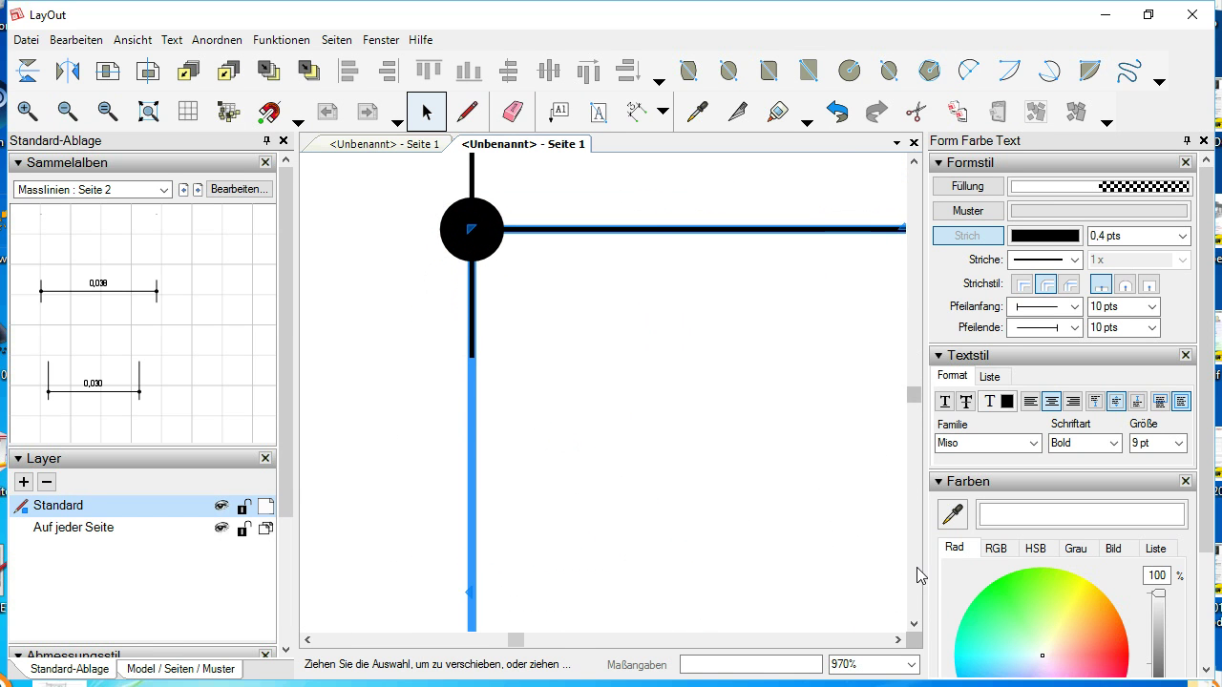
pyautogui.scroll(-3, 916, 574)
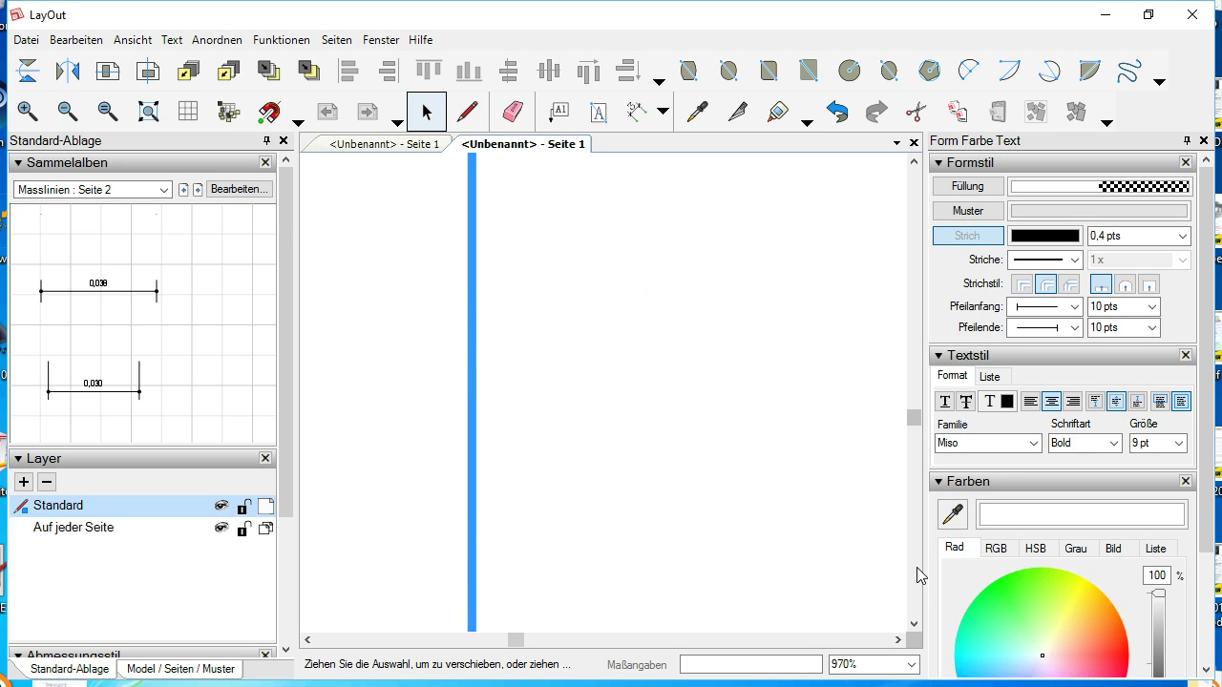
pyautogui.scroll(-2, 910, 573)
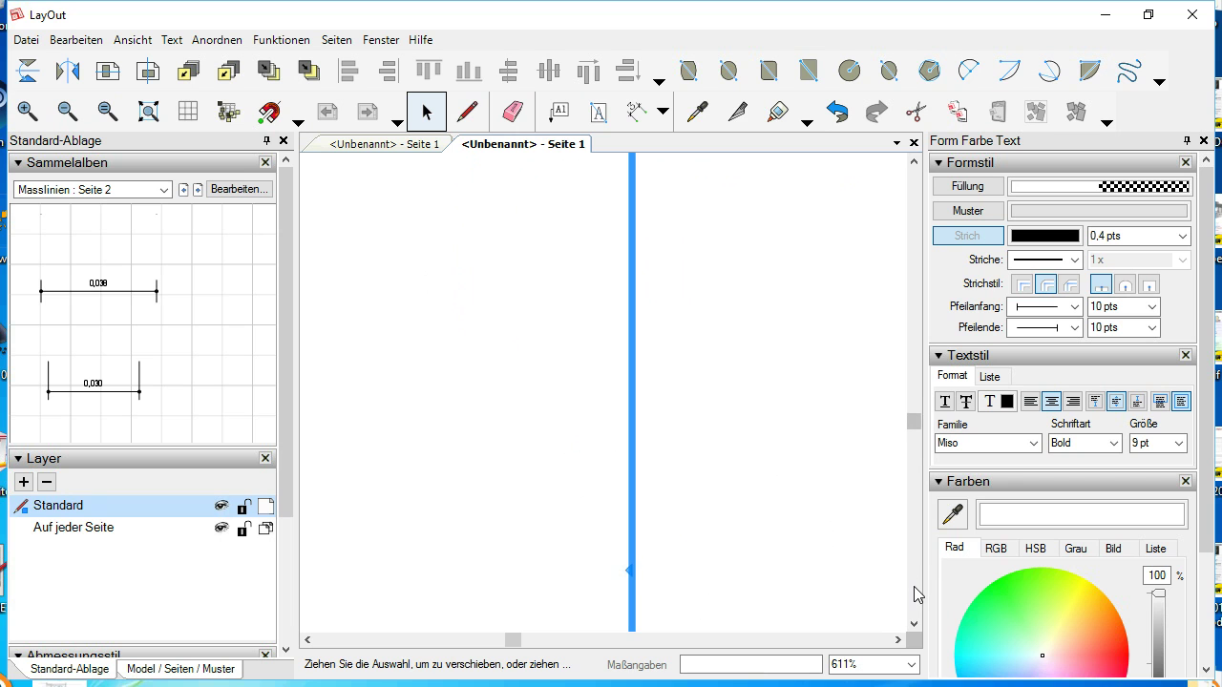
pyautogui.scroll(-5, 913, 586)
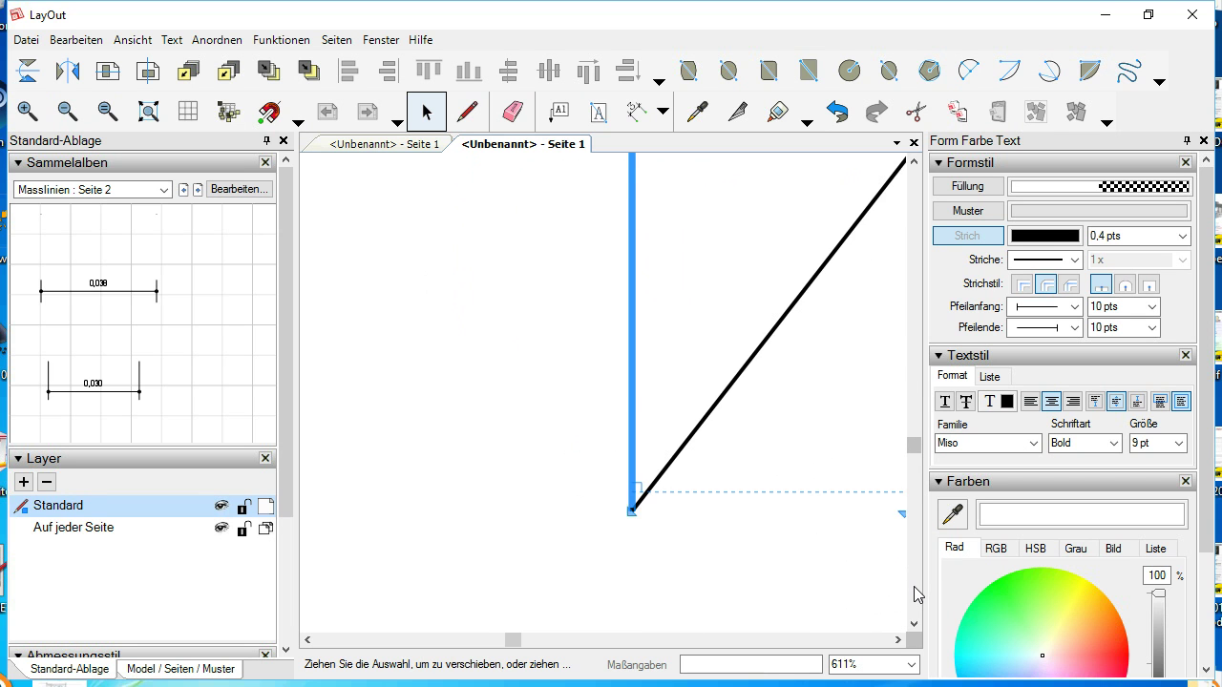
pyautogui.scroll(8, 635, 513)
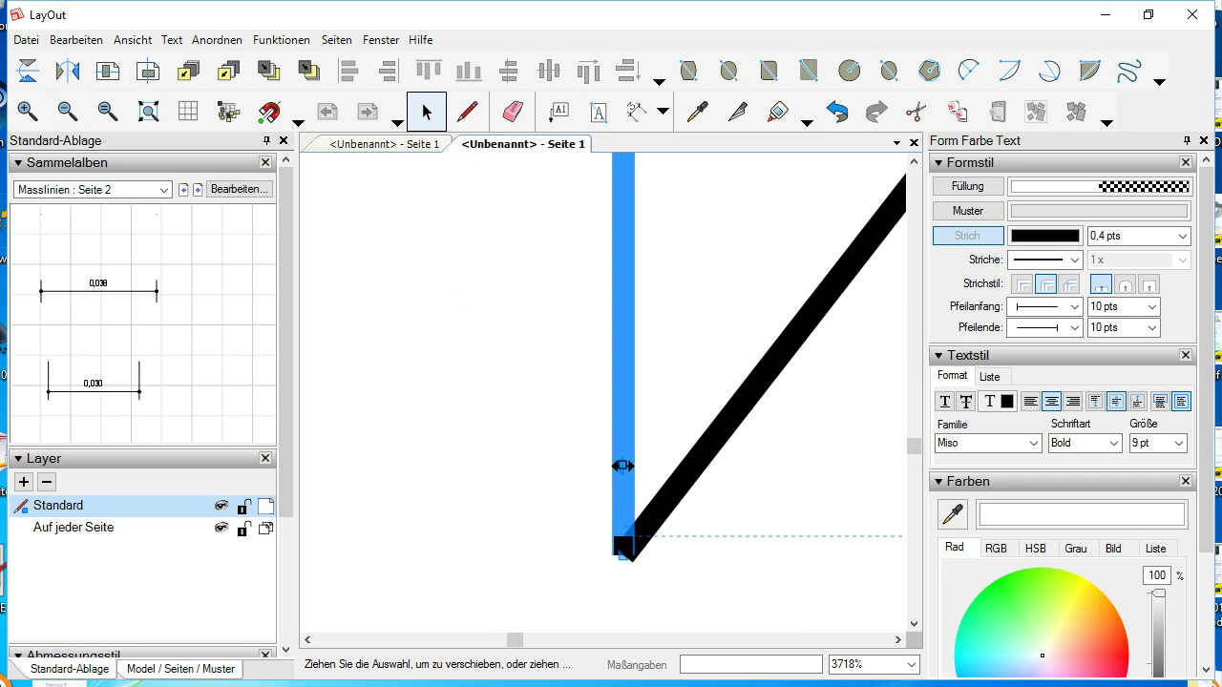